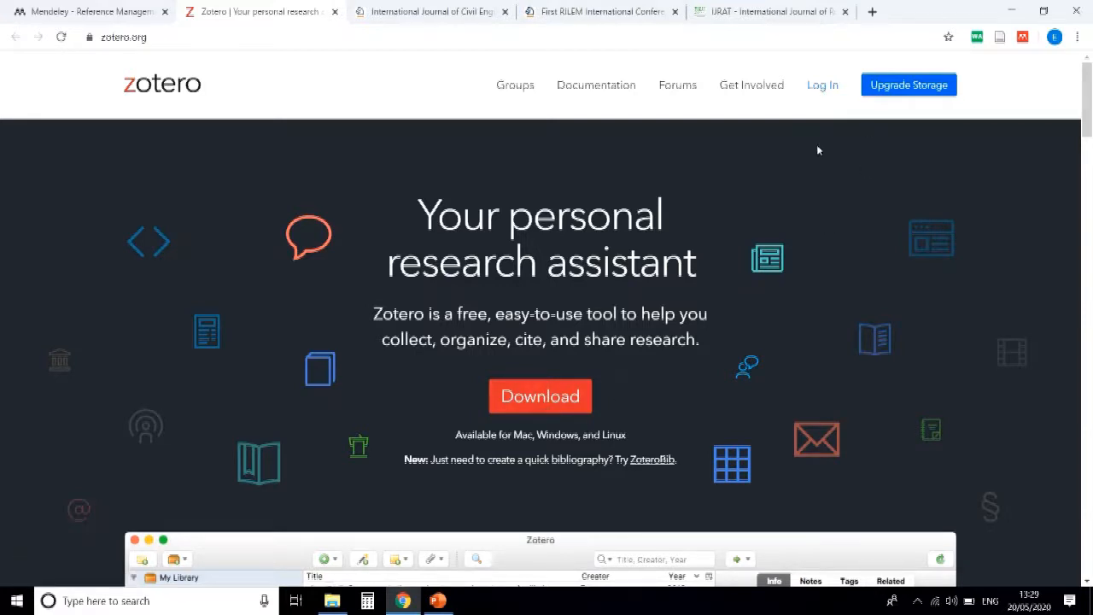
Open the registration page for a free account on the Zotero website.
left_click(822, 86)
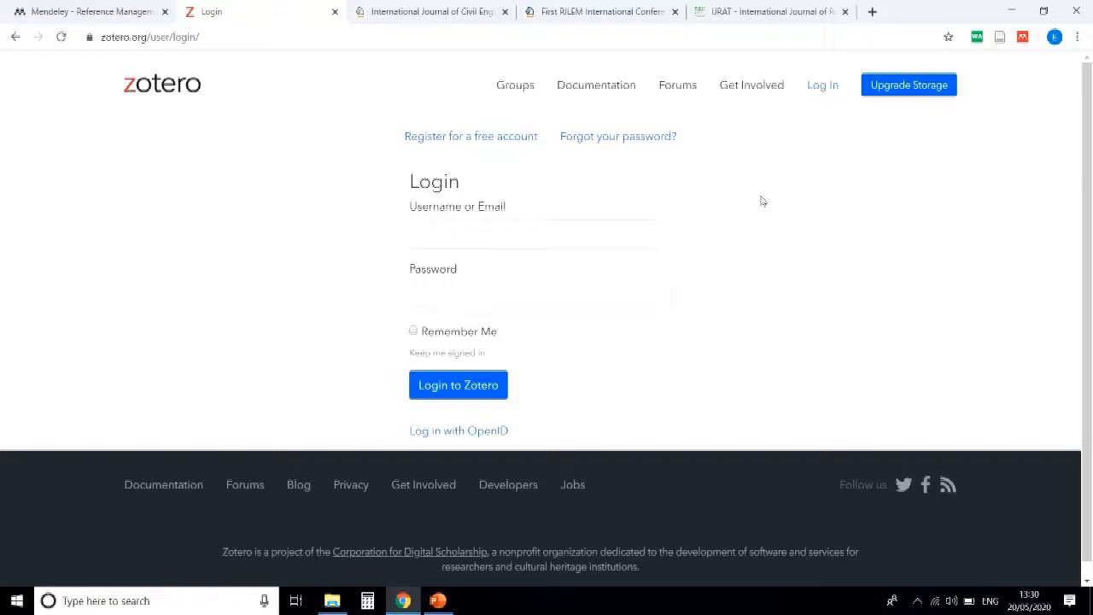
left_click(495, 144)
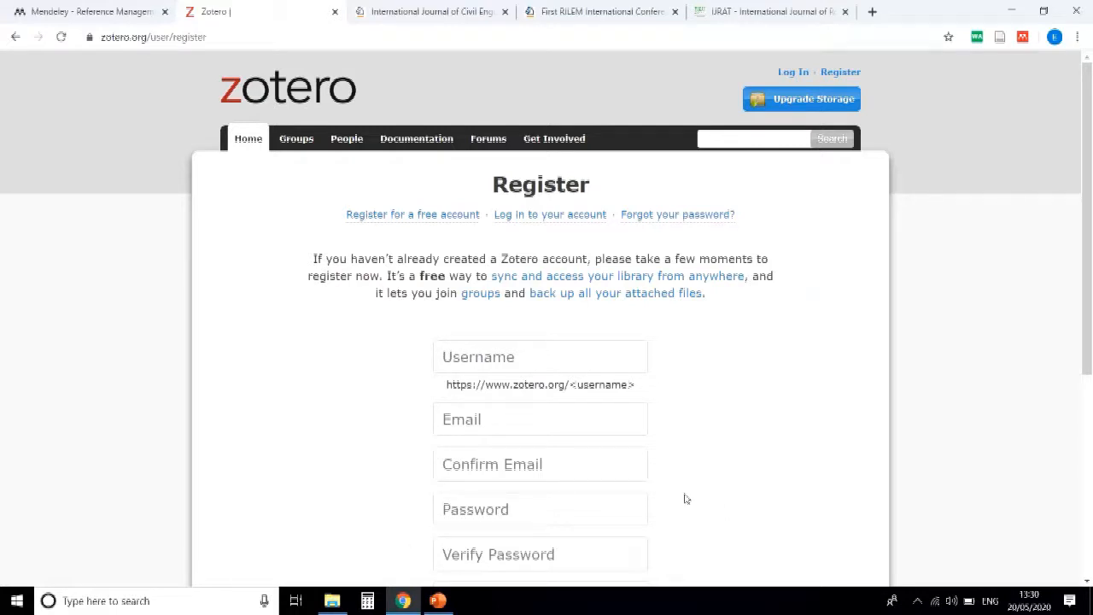
Minimize the browser and launch the Zotero desktop application.
left_click(1015, 11)
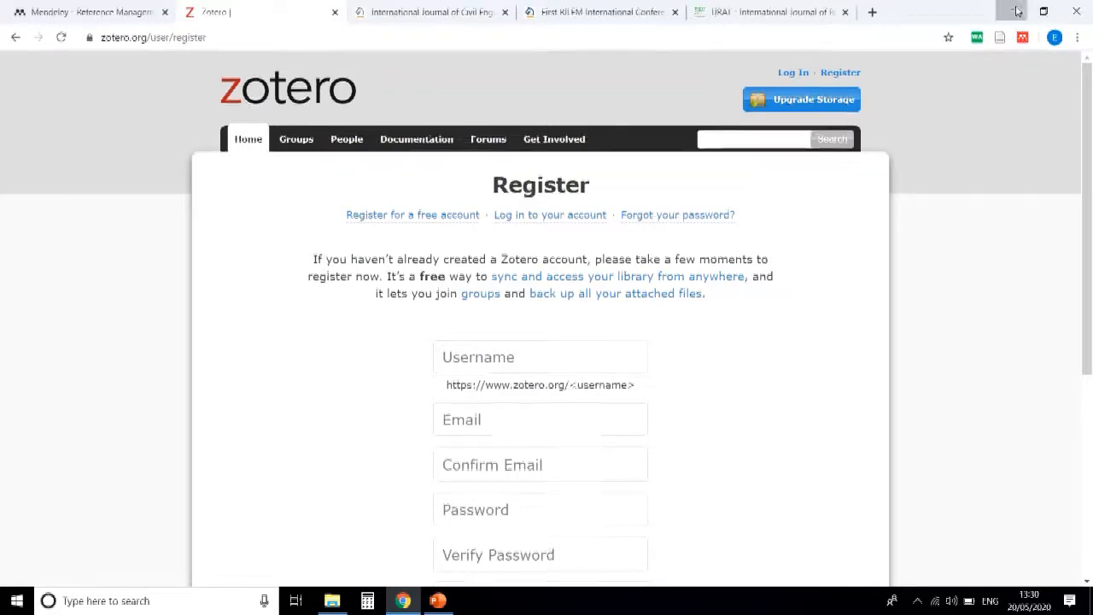
left_click(1010, 11)
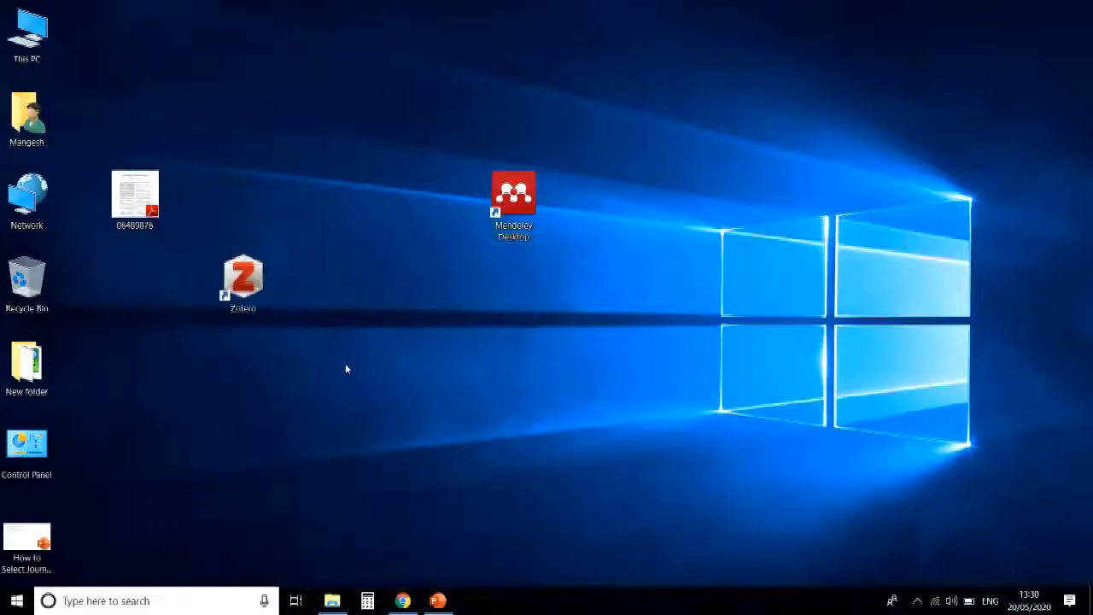
double_click(247, 283)
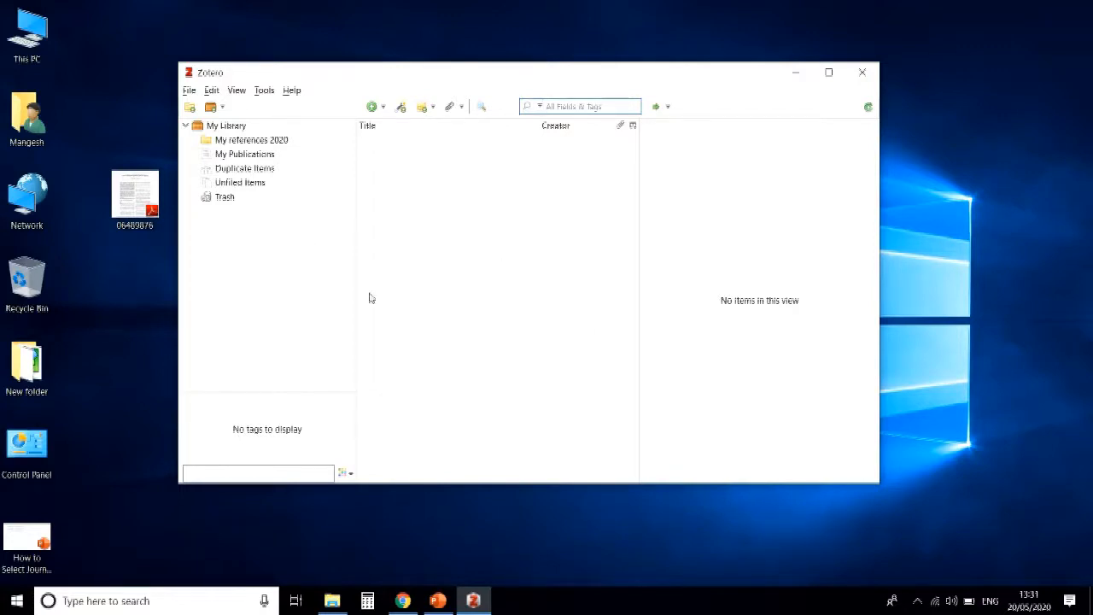
Look through My Library and its My references 2020, My Publications, Duplicate Items and Unfiled Items views.
left_click(232, 129)
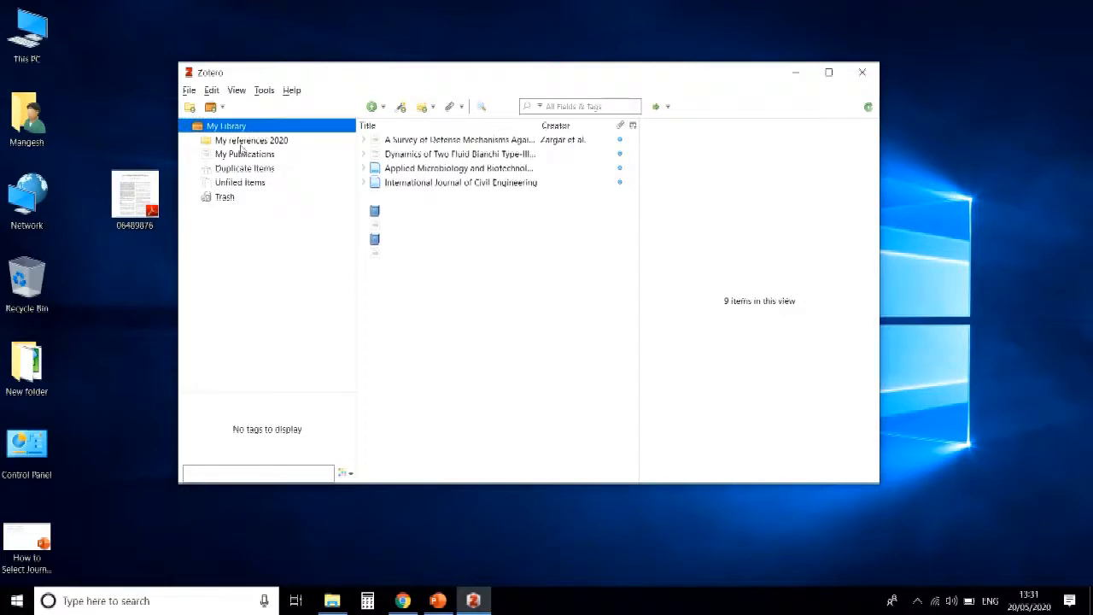
left_click(248, 140)
left_click(245, 169)
left_click(247, 184)
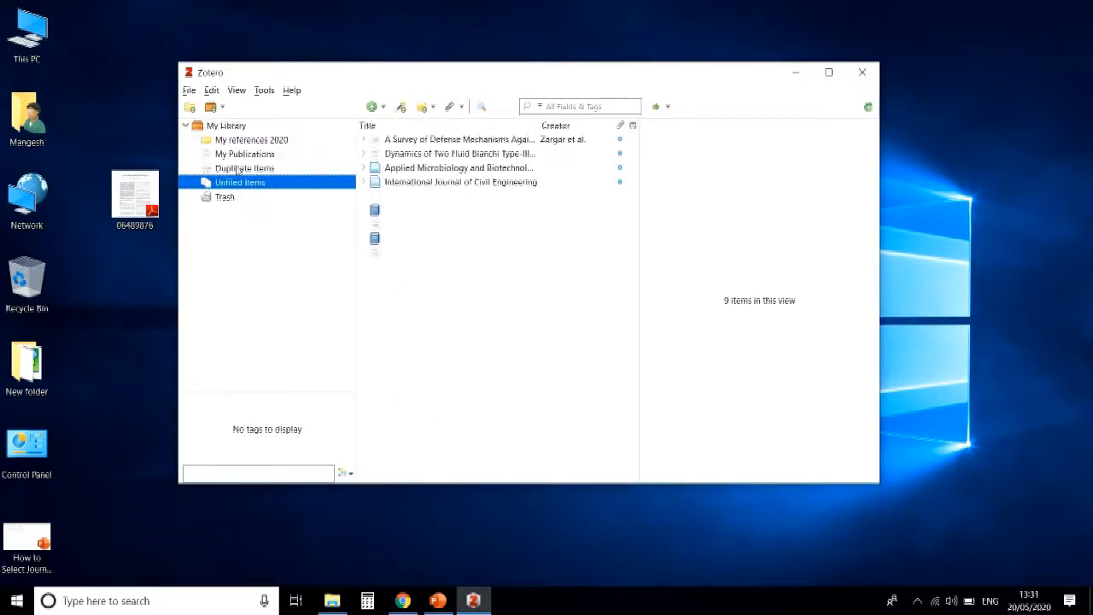
left_click(239, 169)
left_click(245, 156)
left_click(247, 142)
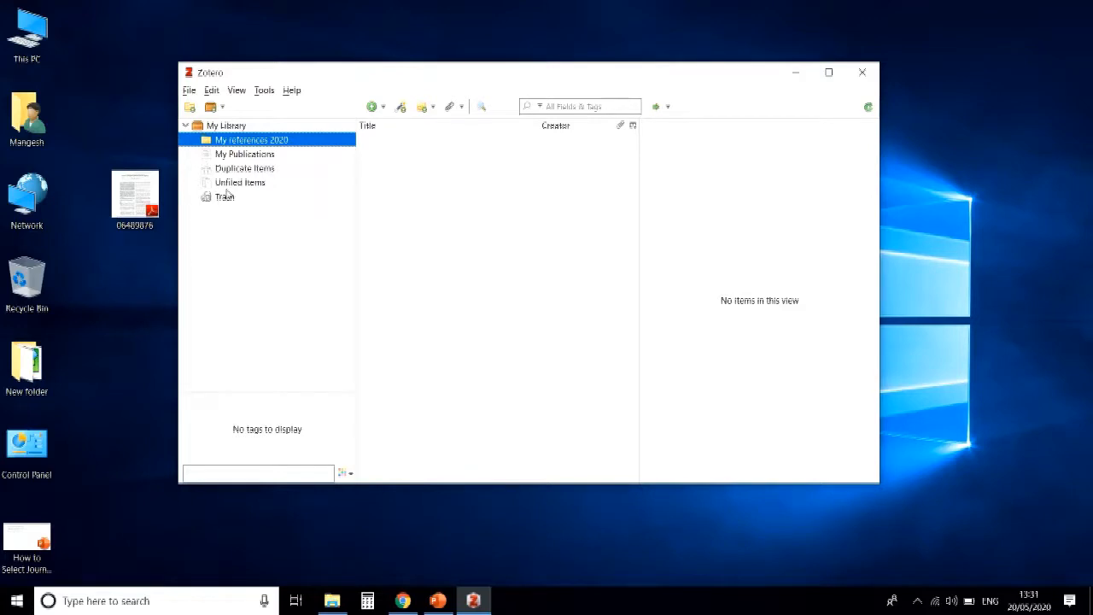
left_click(249, 128)
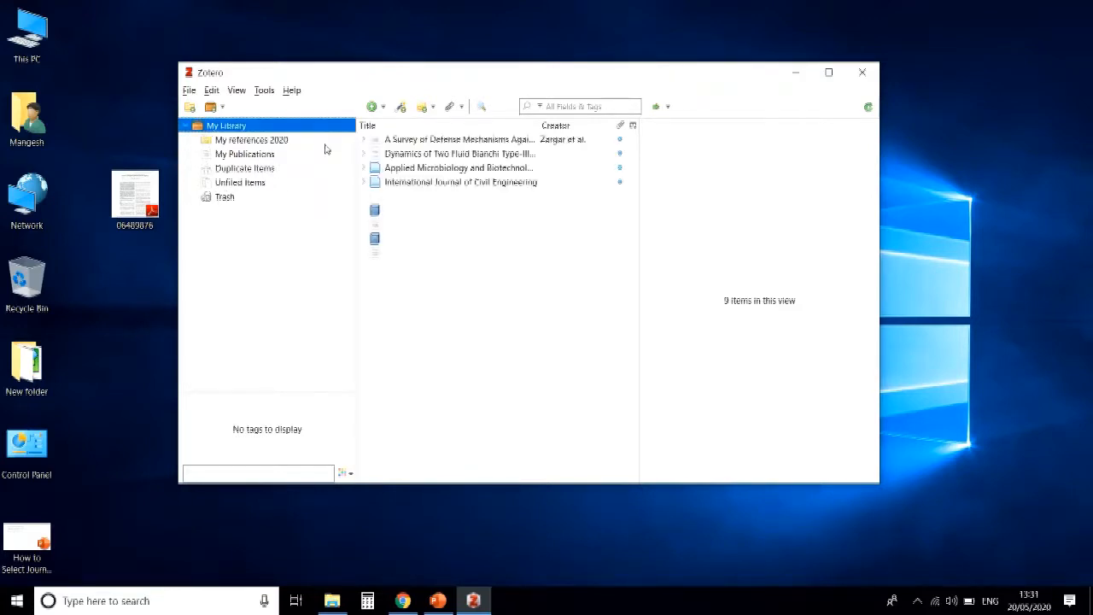
Examine the title, authors and abstract of the "A Survey of Defense Mechanisms Against Distributed Denial of Service (DDoS) Flooding Attacks" entry.
left_click(471, 140)
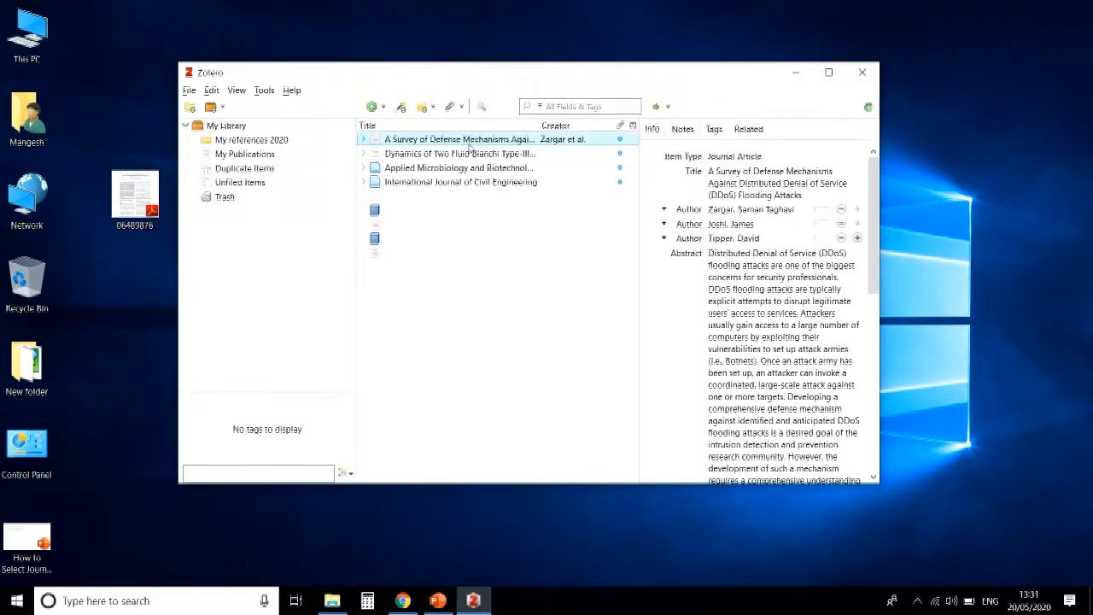
left_click(736, 331)
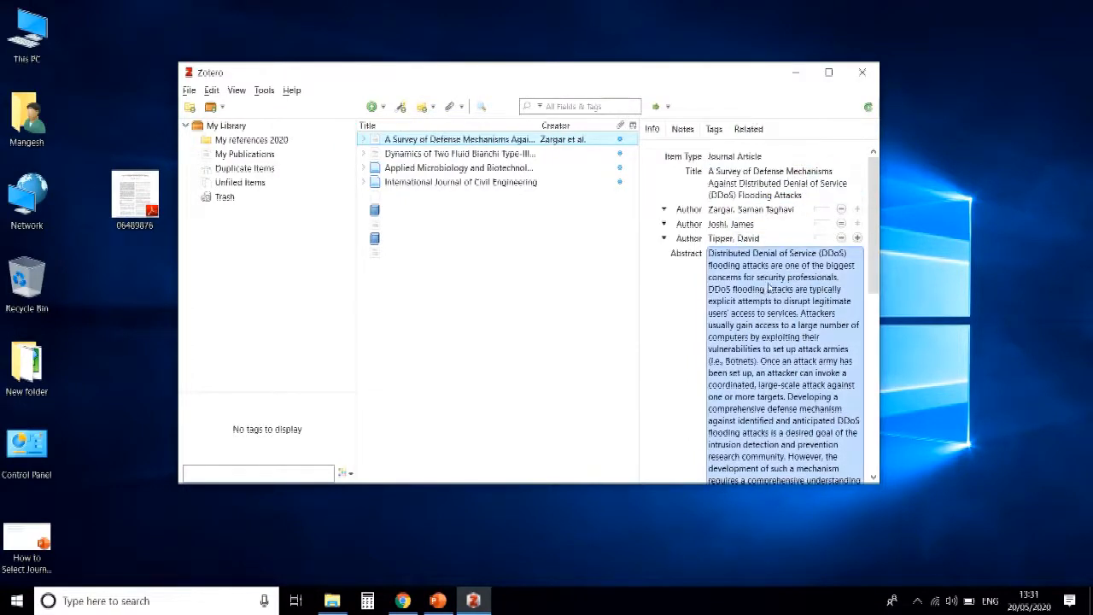
left_click(762, 240)
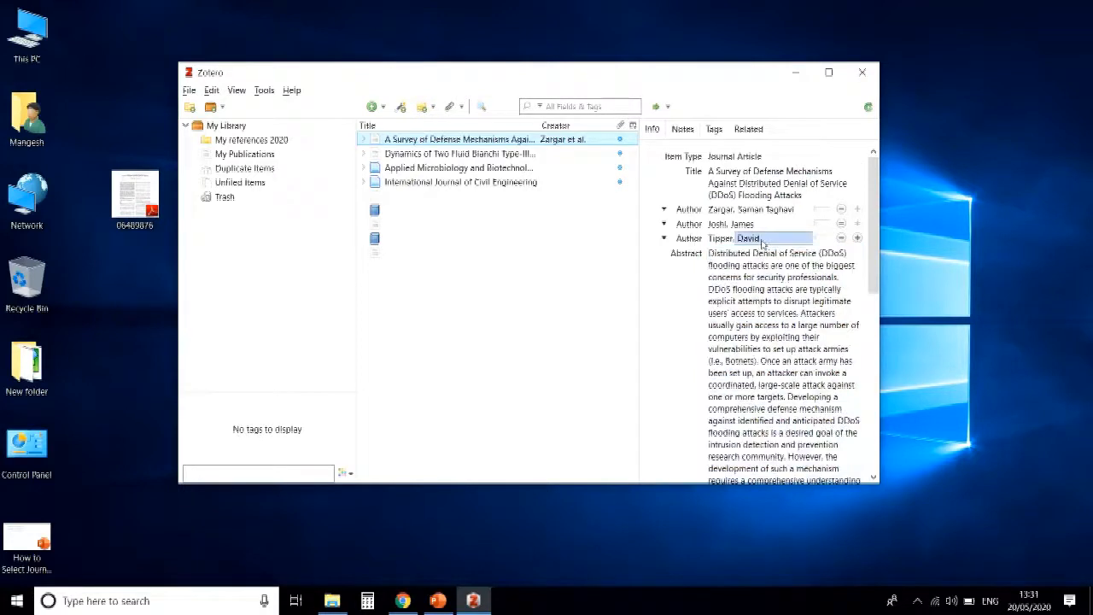
key("Return")
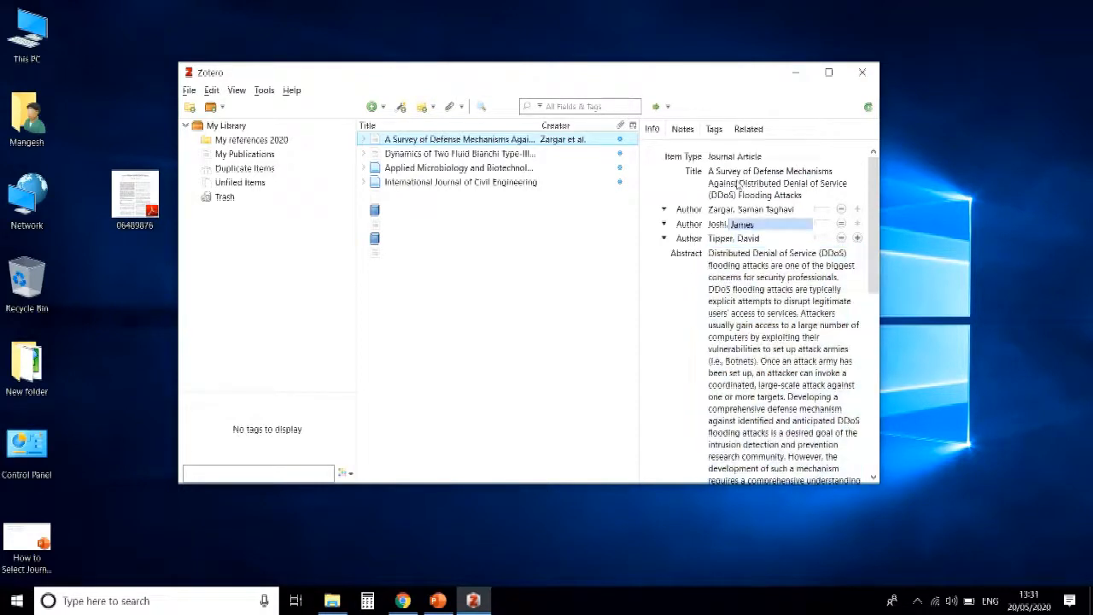
left_click(733, 172)
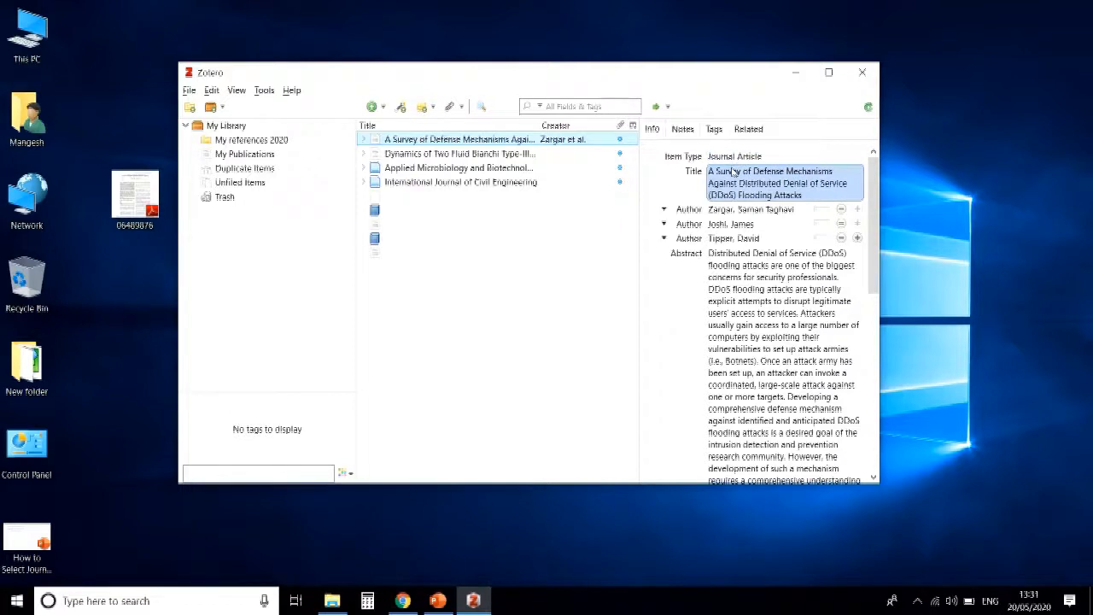
left_click(732, 209)
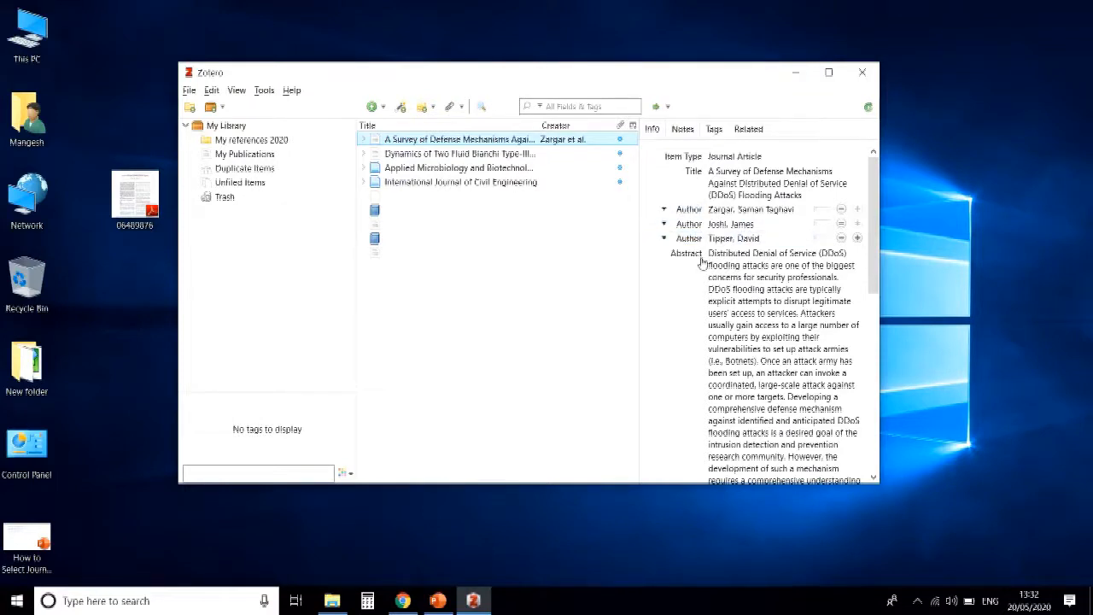
left_click(746, 196)
View the item types available for adding a new library entry, without adding one.
left_click(383, 108)
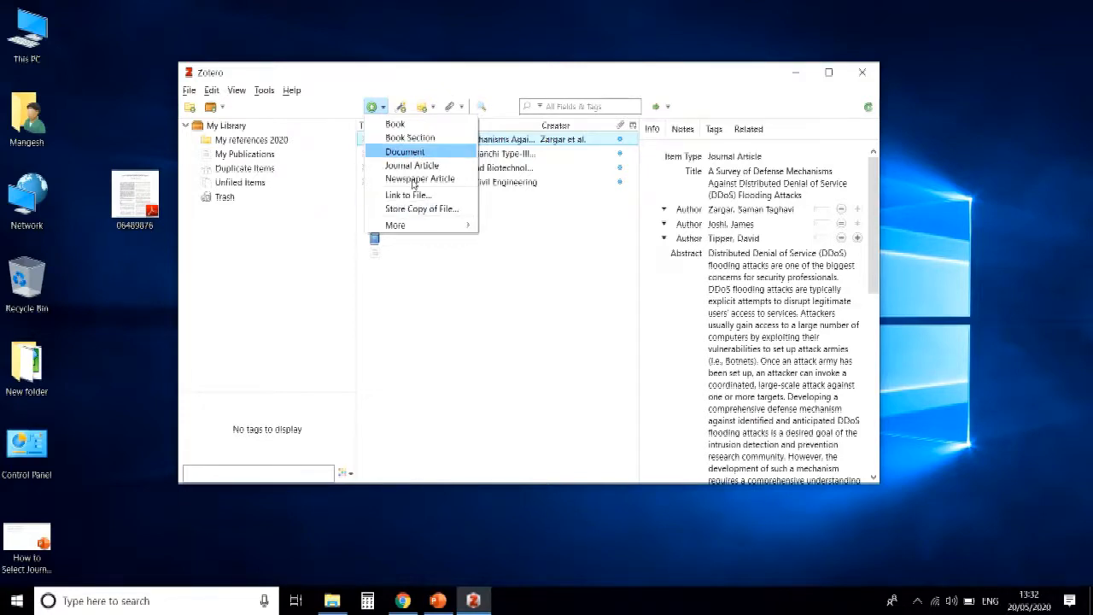
key("Down")
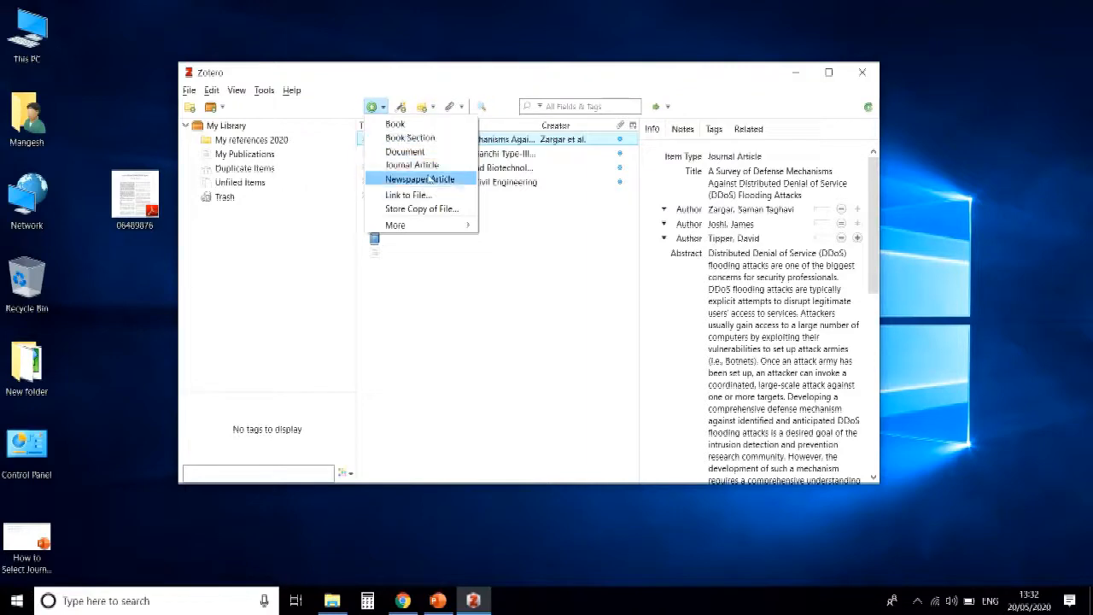
left_click(421, 311)
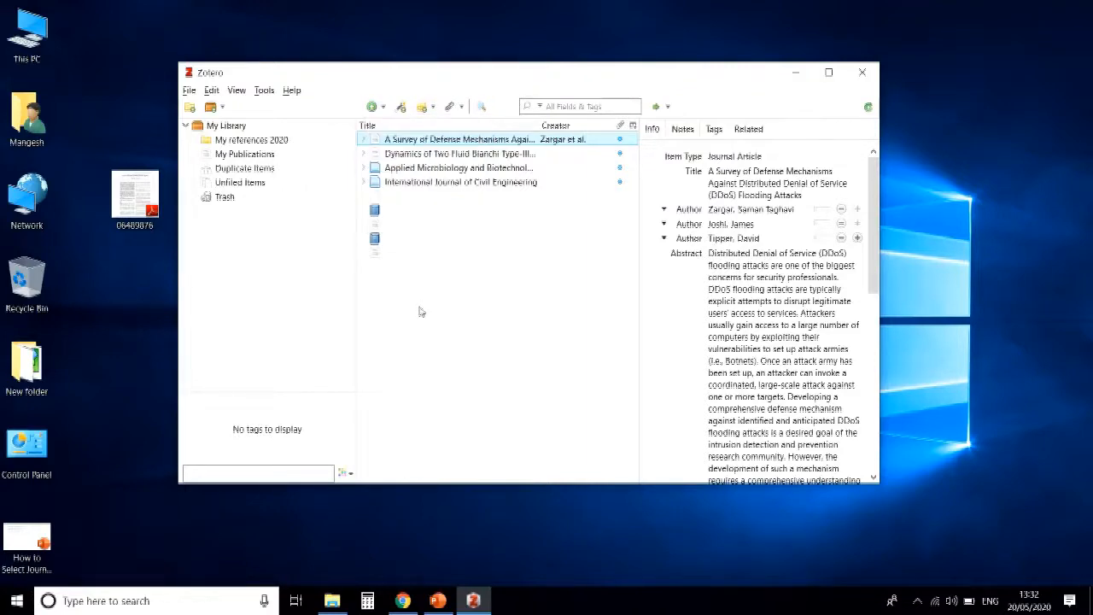
Review the author and abstract fields of the DDoS flooding attacks journal article again.
left_click(493, 155)
left_click(493, 141)
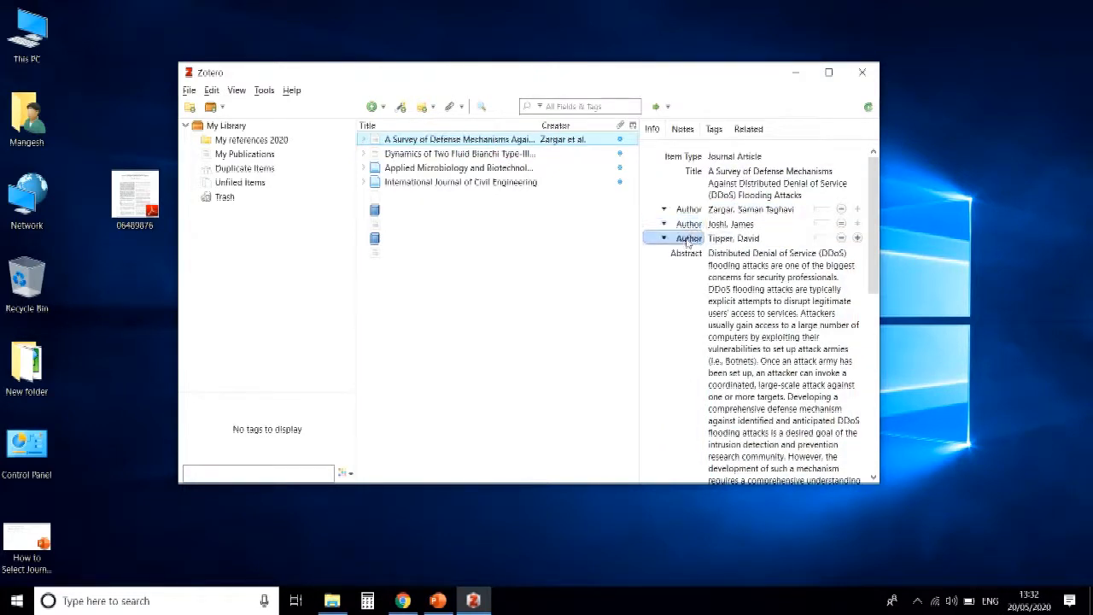
left_click(731, 224)
left_click(731, 263)
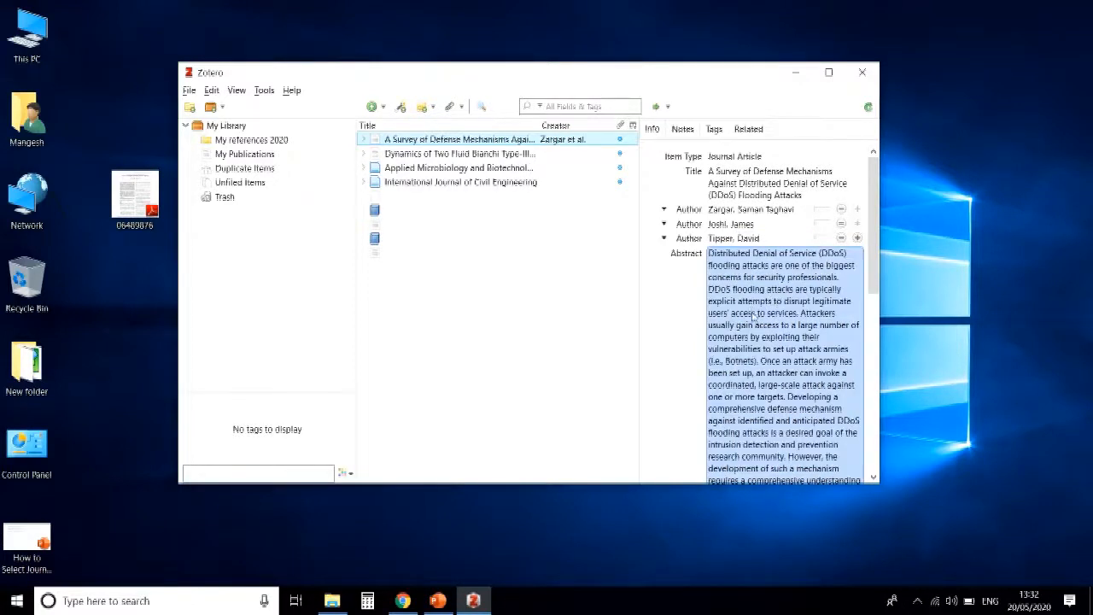
left_click(727, 195)
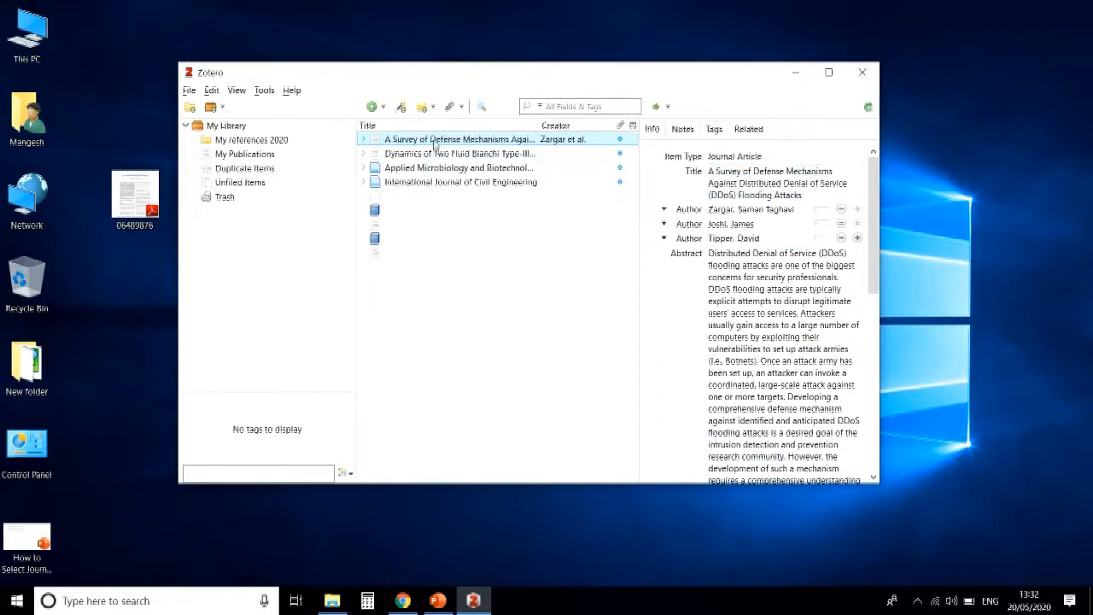
Compare the details of the Applied Microbiology and Biotechnology web page entry with those of the DDoS journal article.
left_click(436, 168)
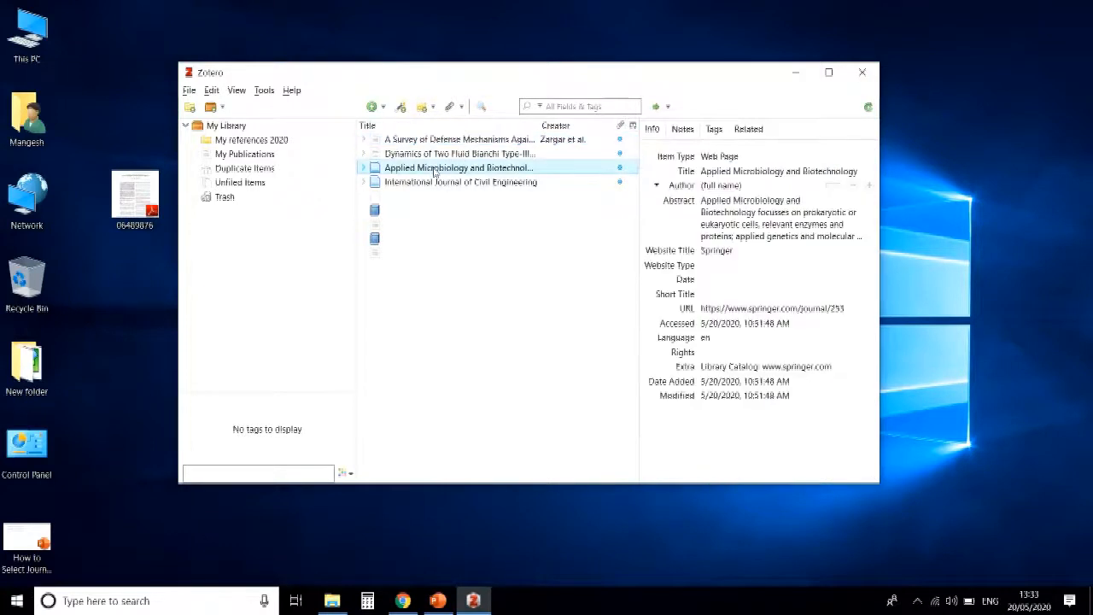
left_click(443, 141)
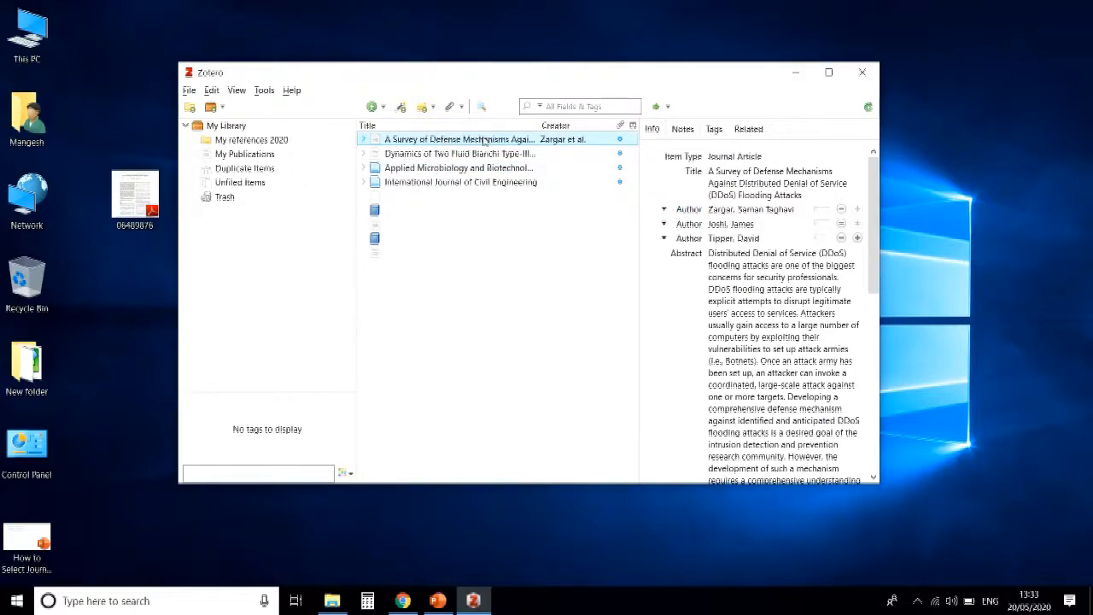
left_click(436, 169)
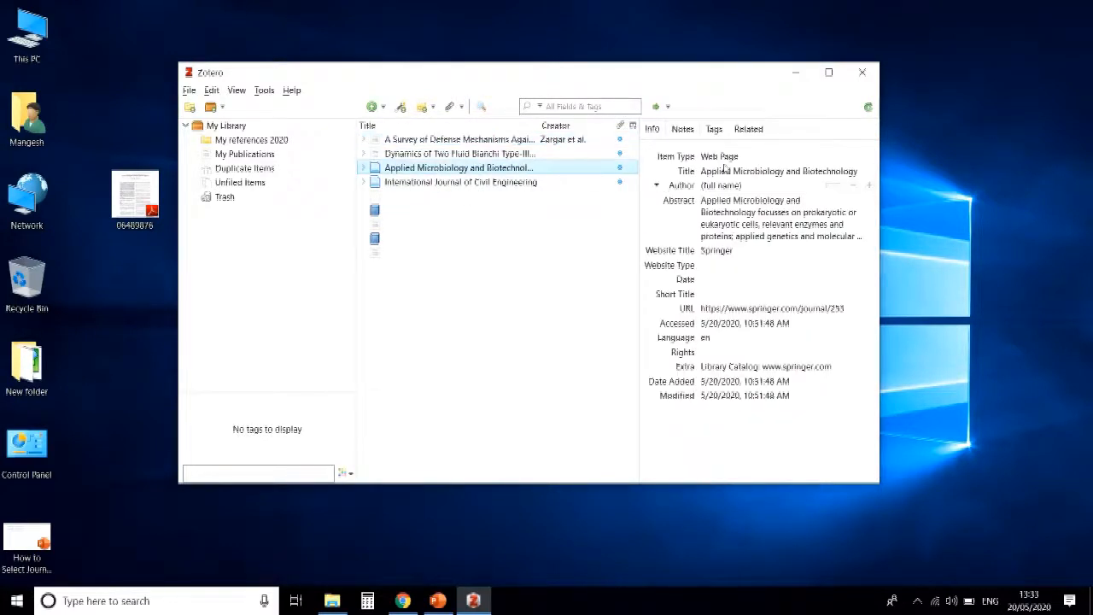
left_click(698, 211)
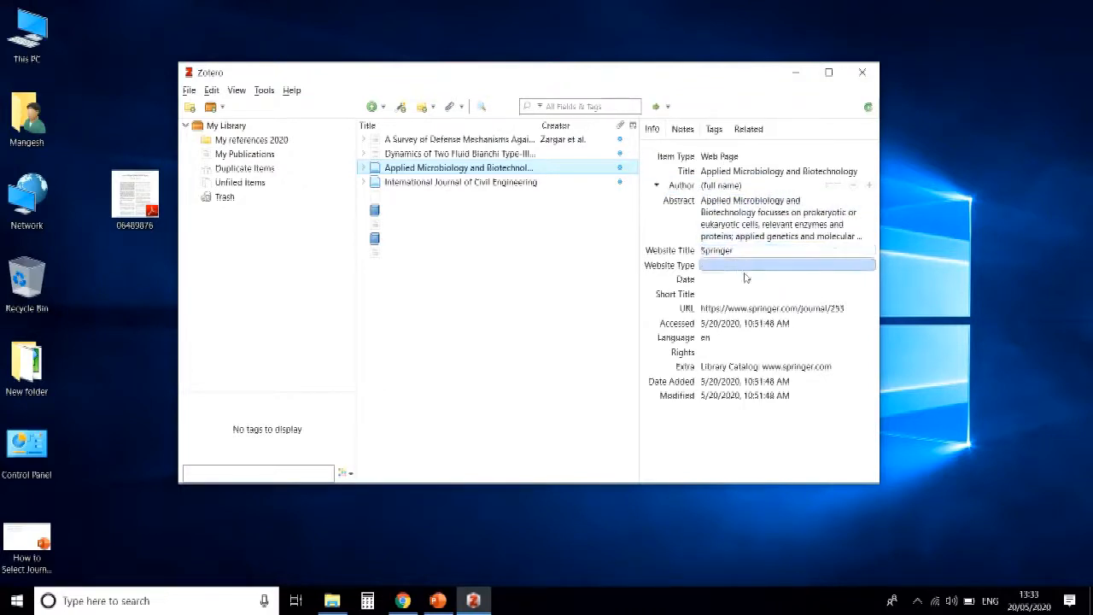
left_click(473, 140)
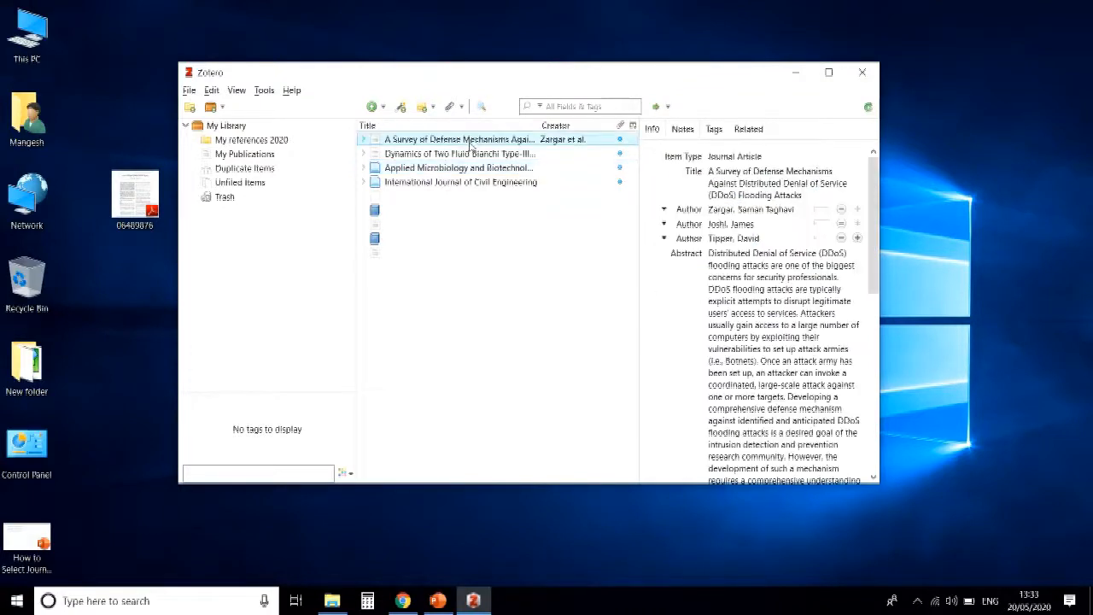
left_click(752, 294)
Open the My references 2020 collection and view the new item types available for it, without adding one.
left_click(248, 143)
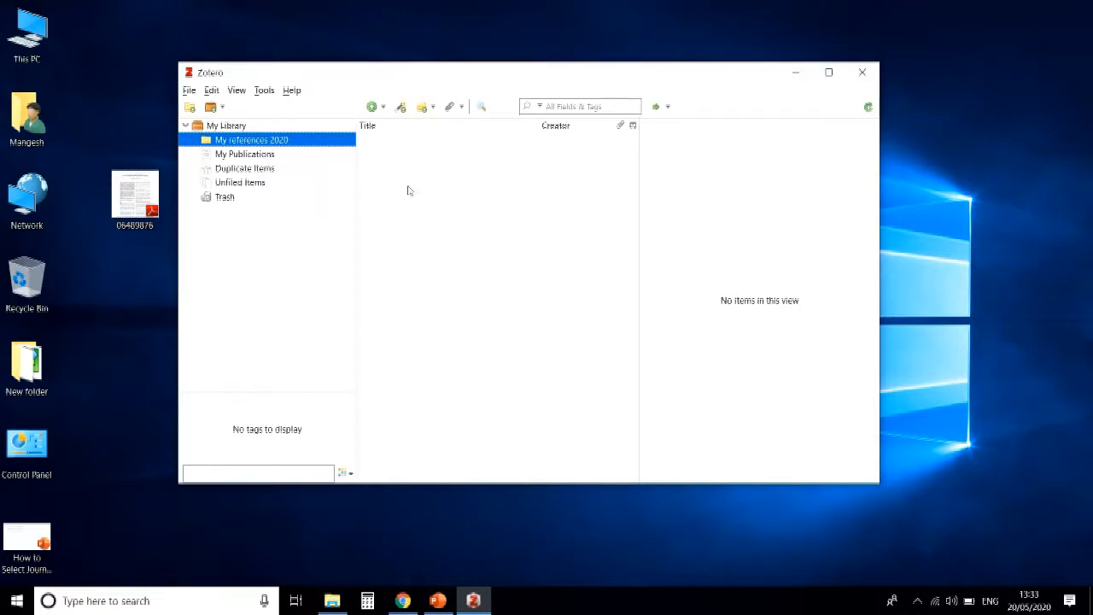
left_click(374, 105)
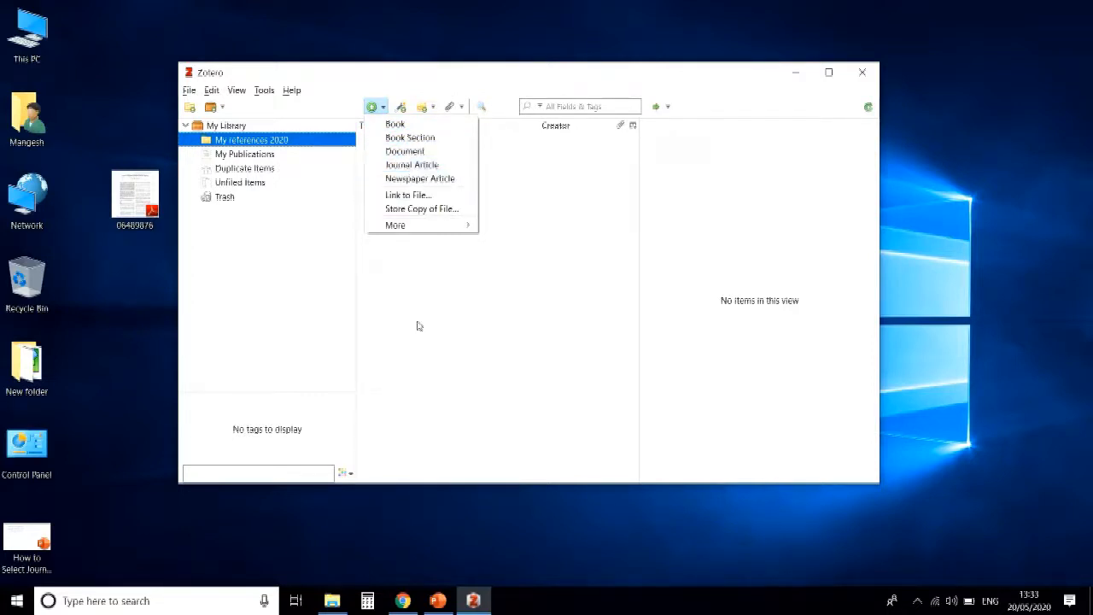
left_click(415, 354)
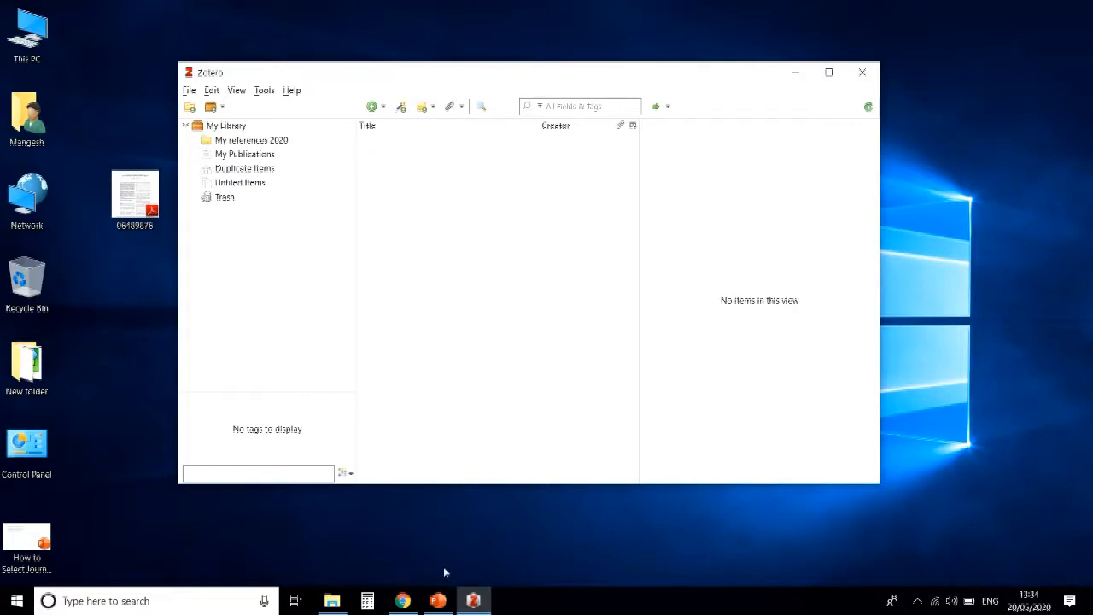
Switch to Chrome, check the details of the Zotero Connector extension, and close the extensions page.
mouse_move(401, 603)
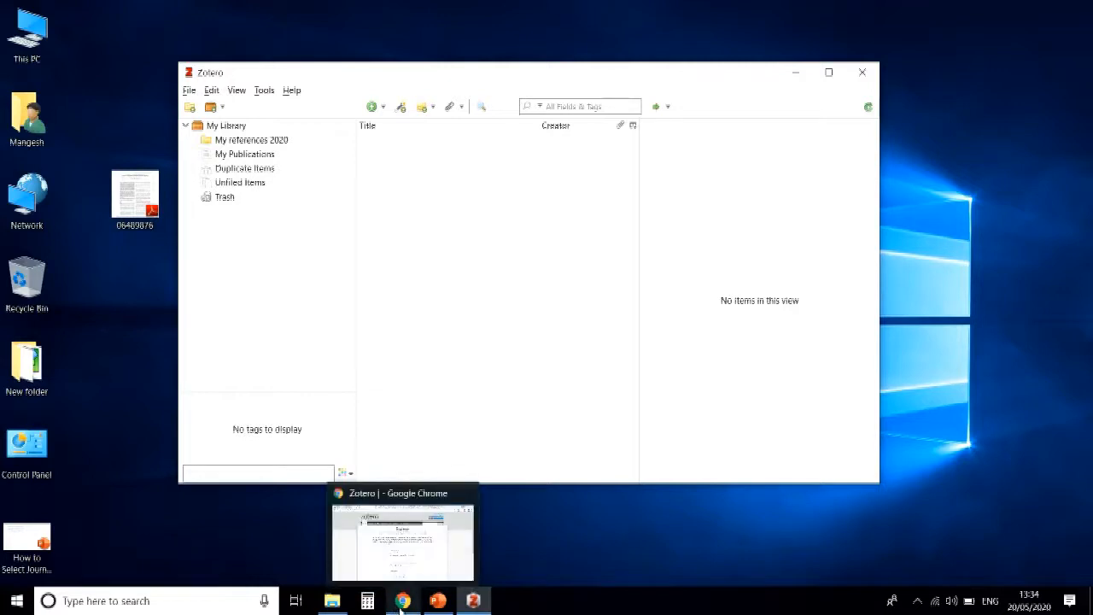
left_click(401, 602)
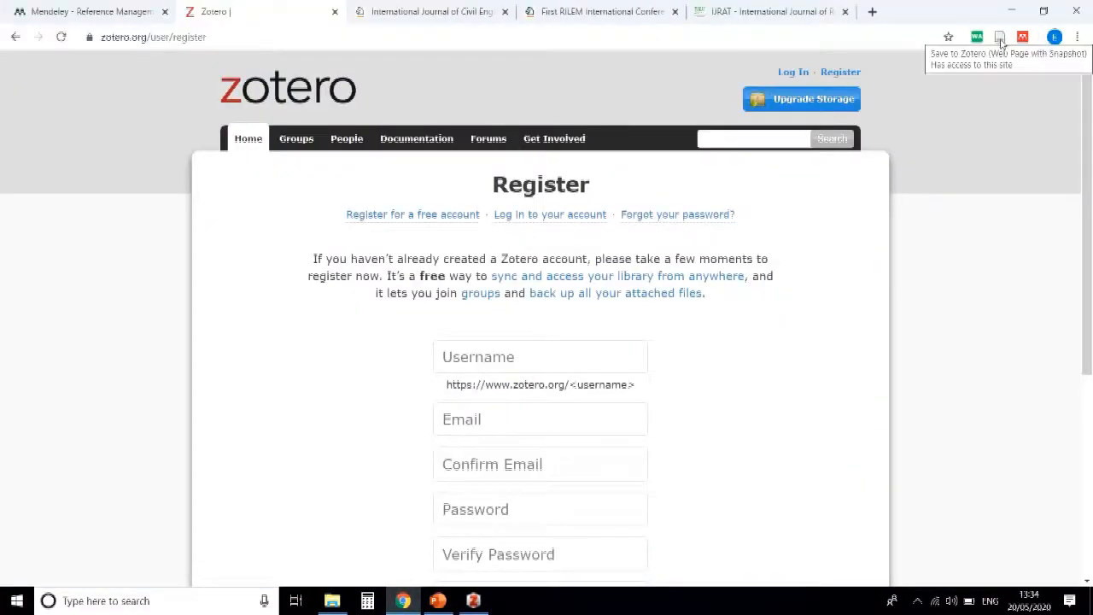
left_click(1078, 37)
mouse_move(963, 241)
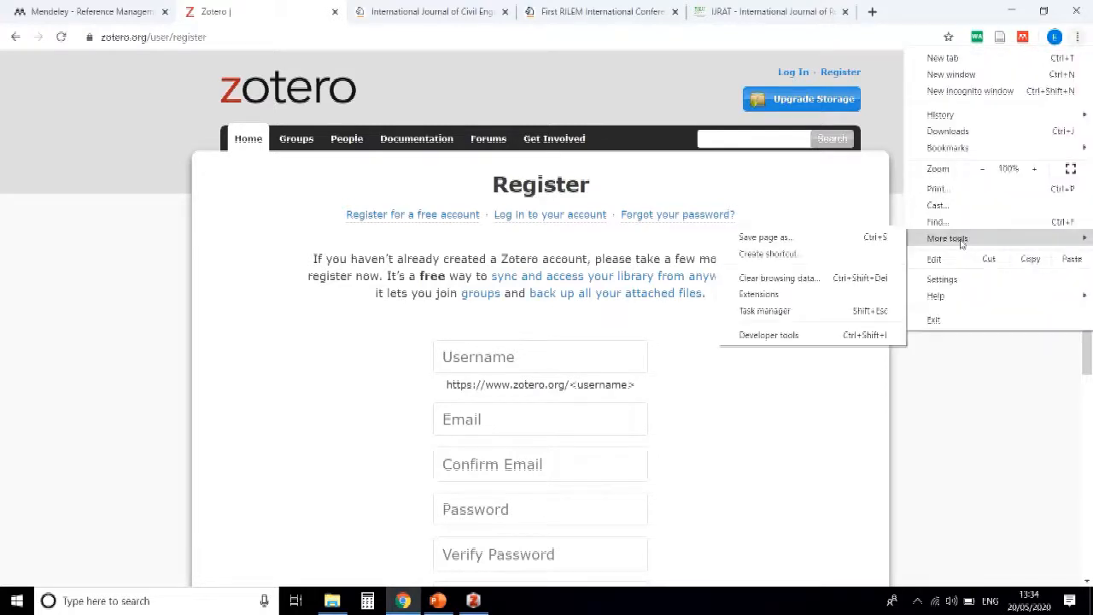
left_click(758, 294)
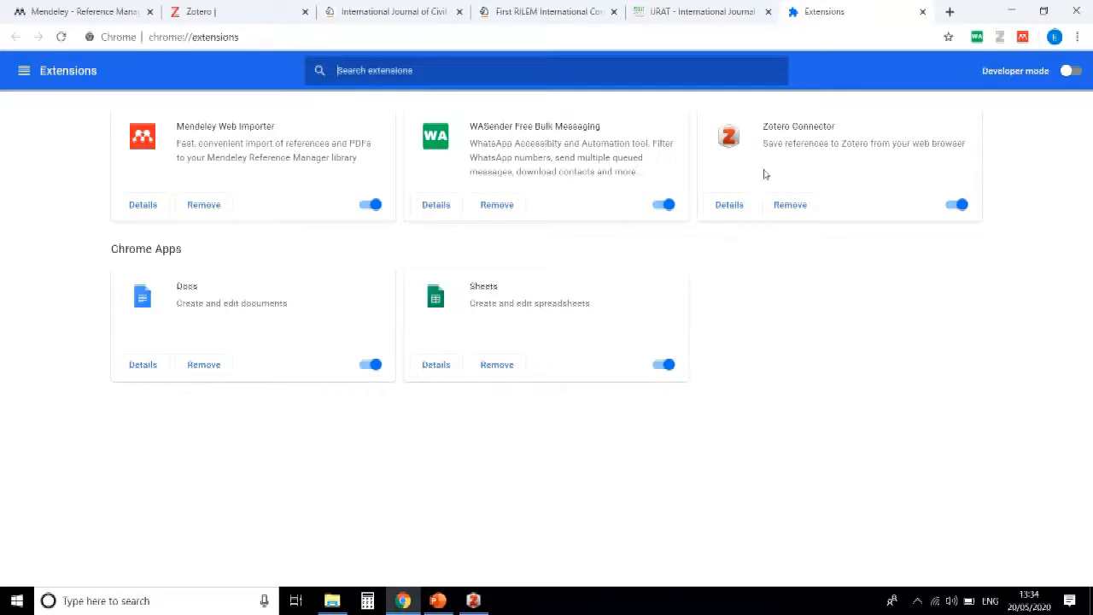
left_click(728, 207)
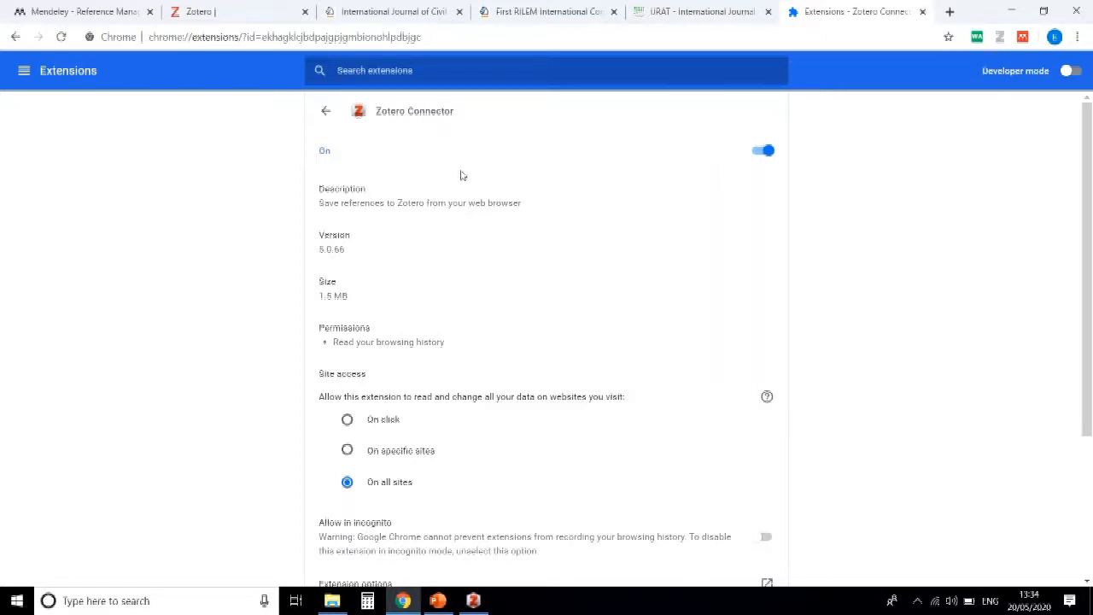
left_click(923, 12)
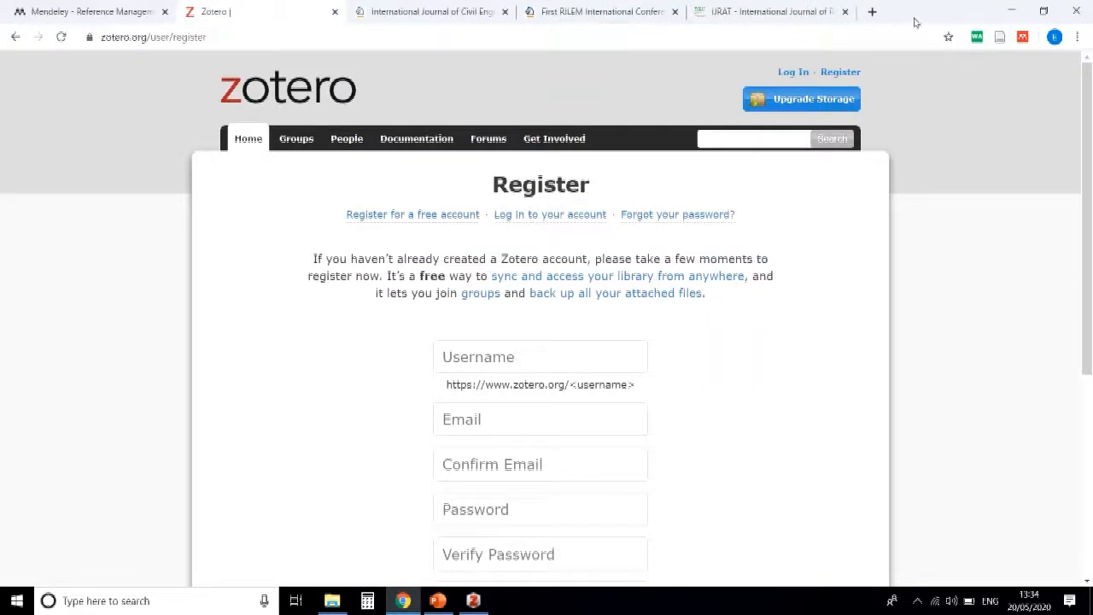
Compare how the Zotero Connector identifies the International Journal of Civil Engineering page and the First RILEM International Conference book page.
left_click(922, 11)
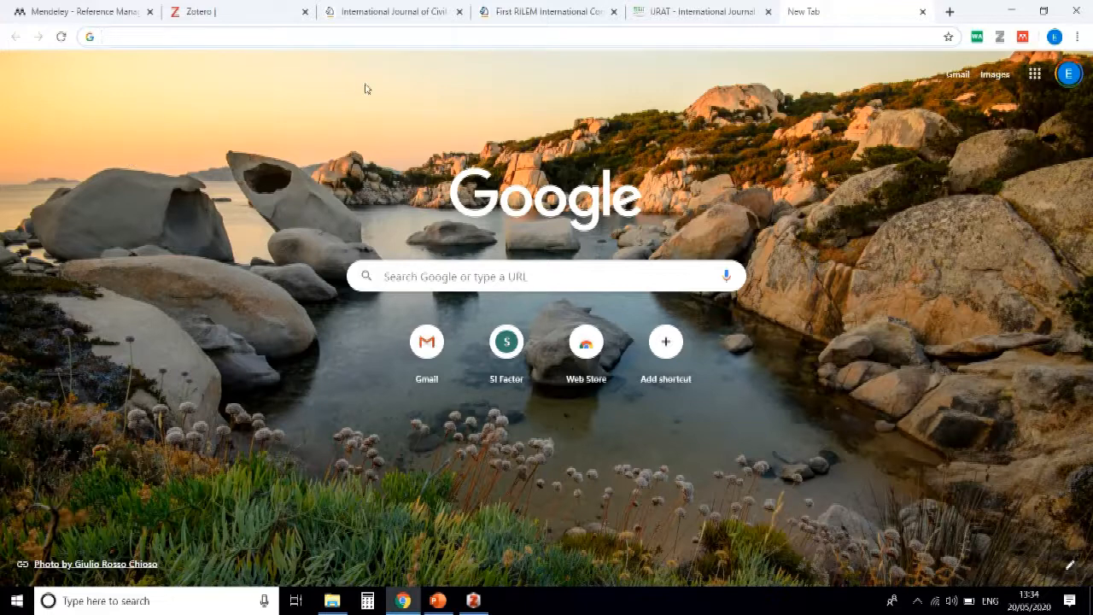
left_click(386, 11)
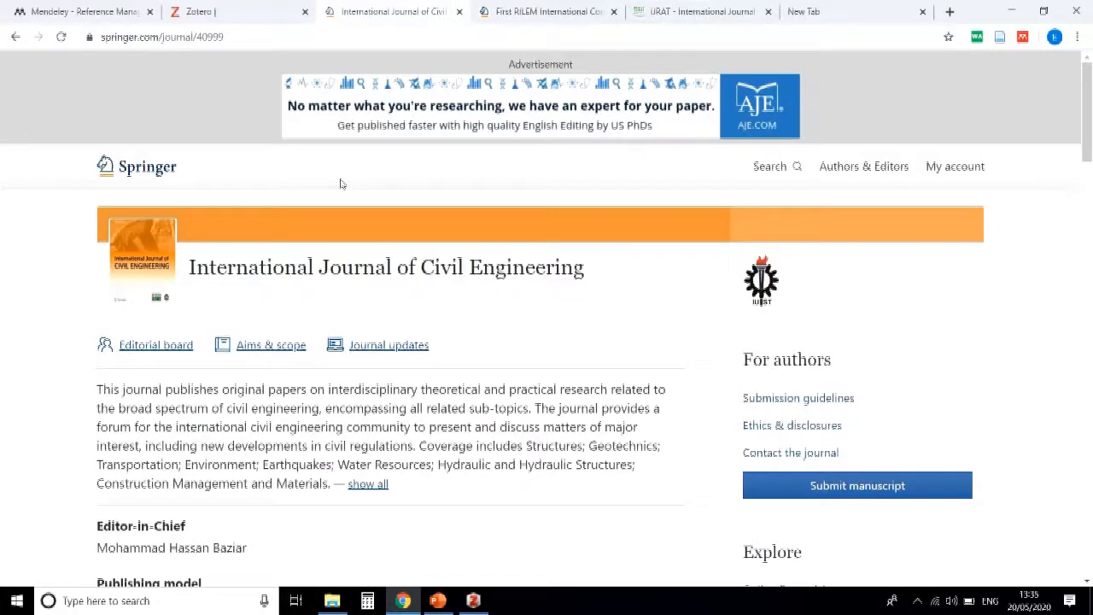
left_click(493, 14)
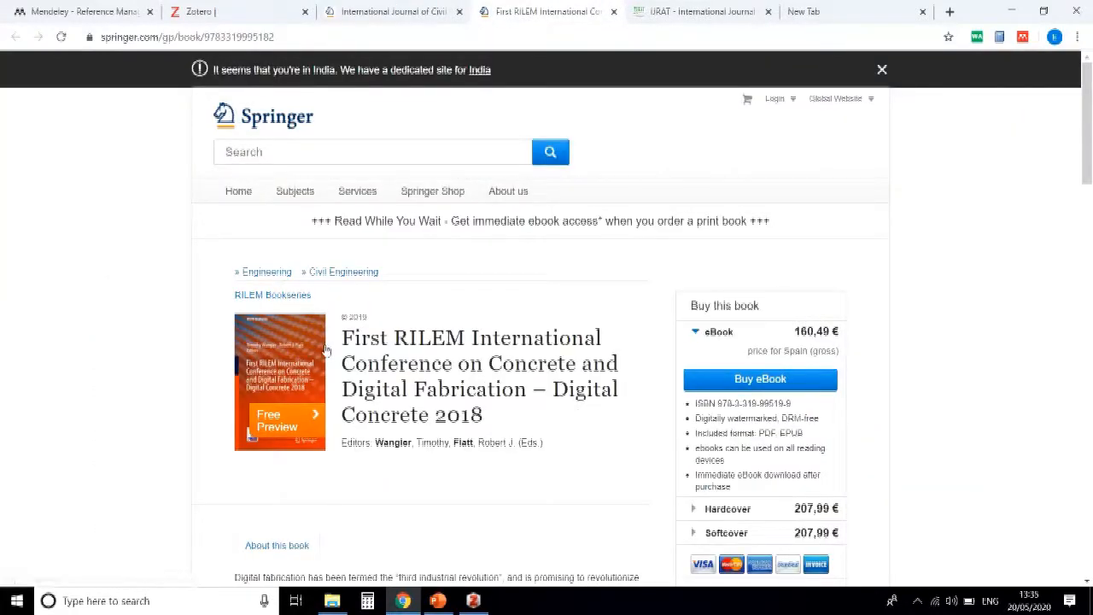
key("ctrl+shift+Tab")
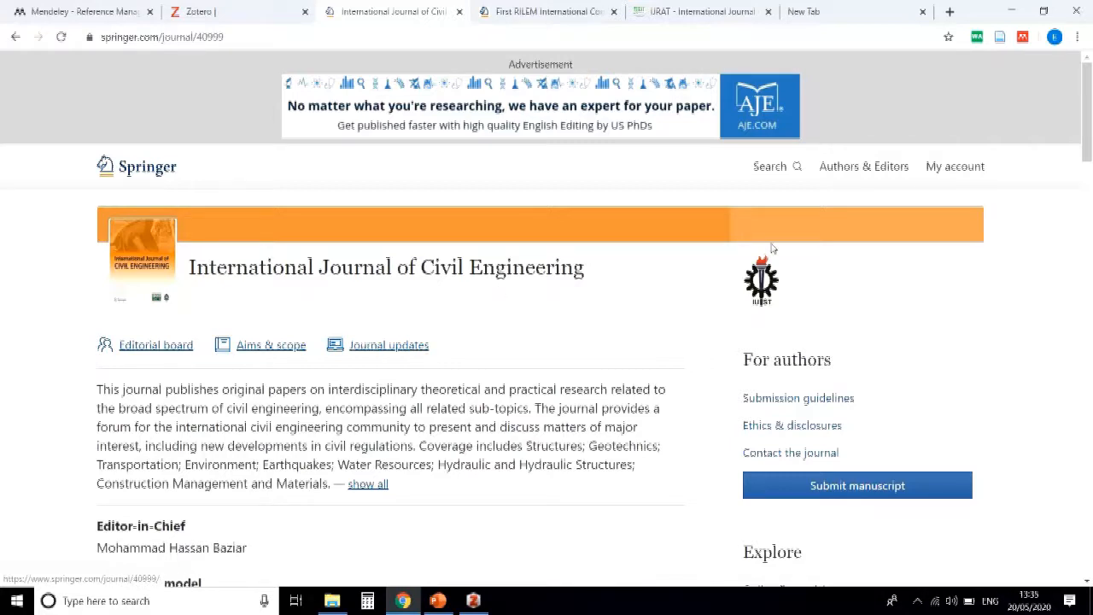
left_click(999, 39)
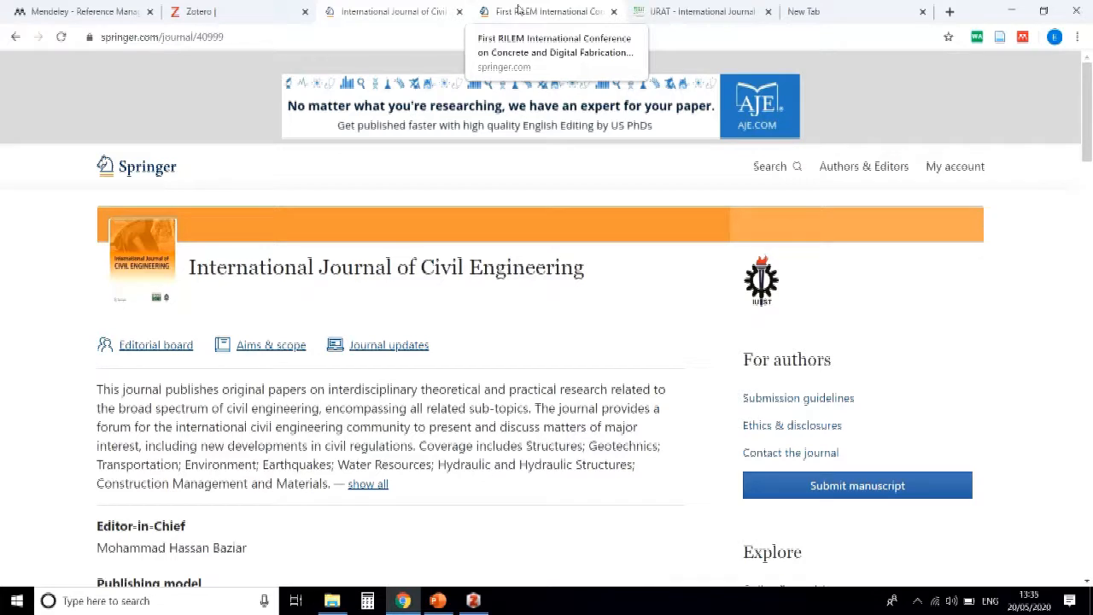
left_click(518, 9)
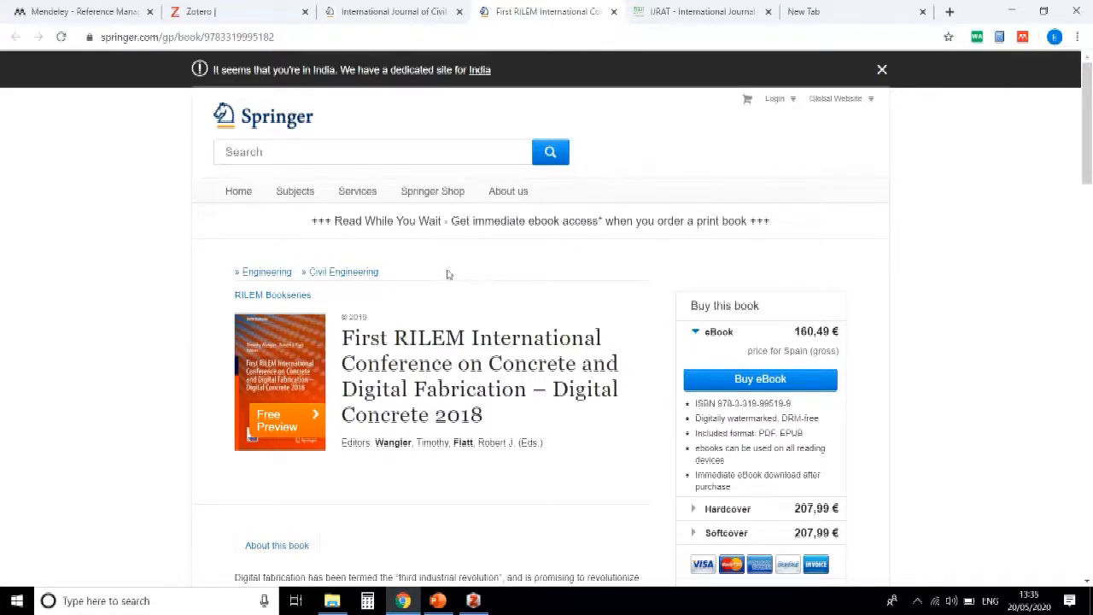
left_click(380, 12)
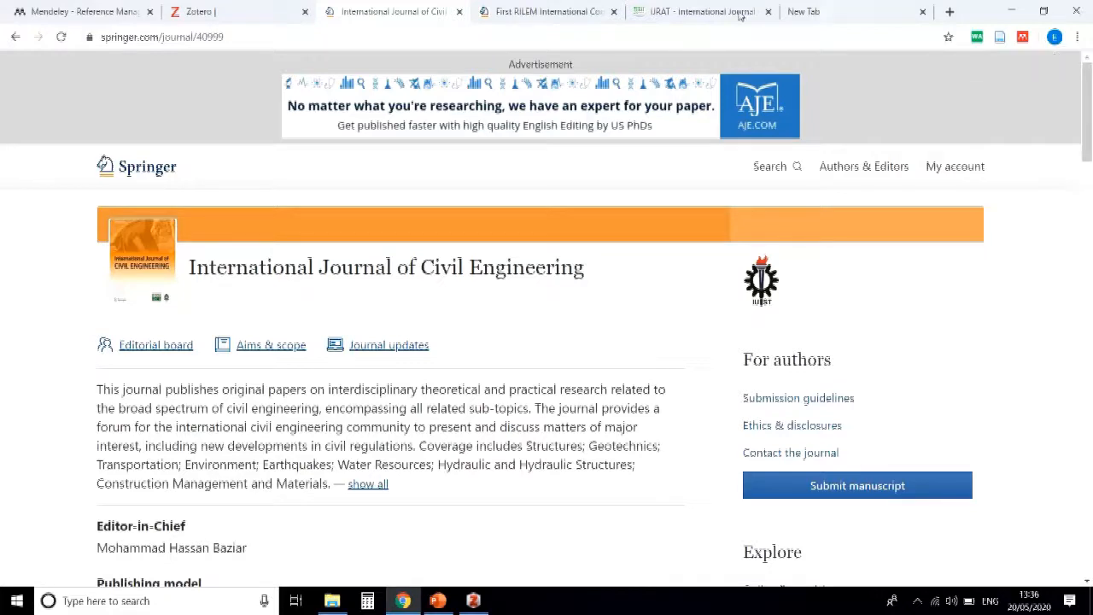
Save the First RILEM International Conference book and the International Journal of Civil Engineering page to the My references 2020 collection with the Connector.
left_click(544, 11)
left_click(1022, 38)
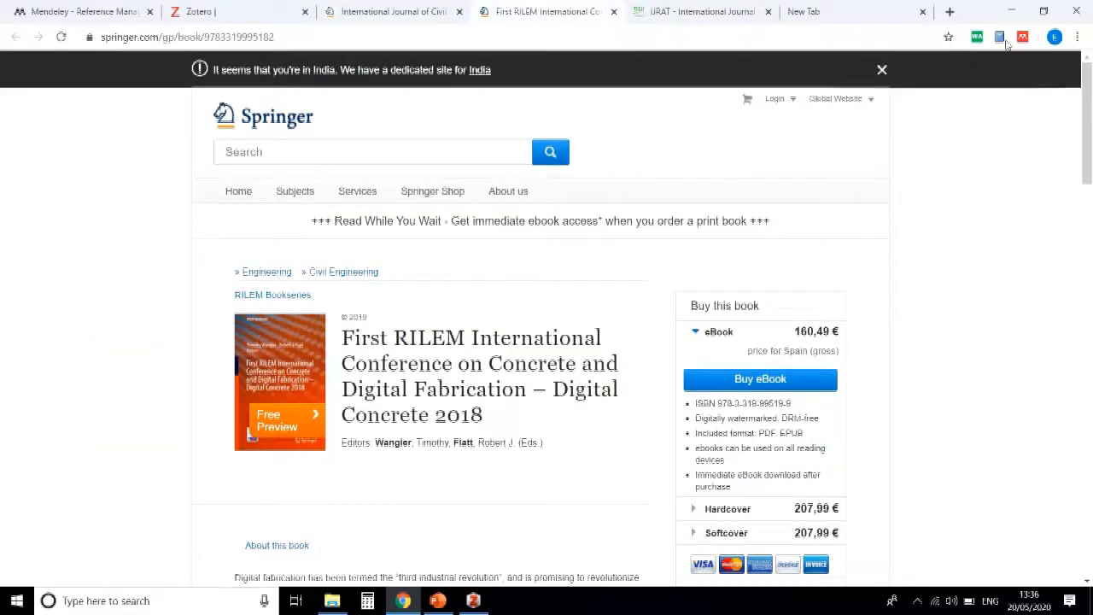
left_click(1048, 82)
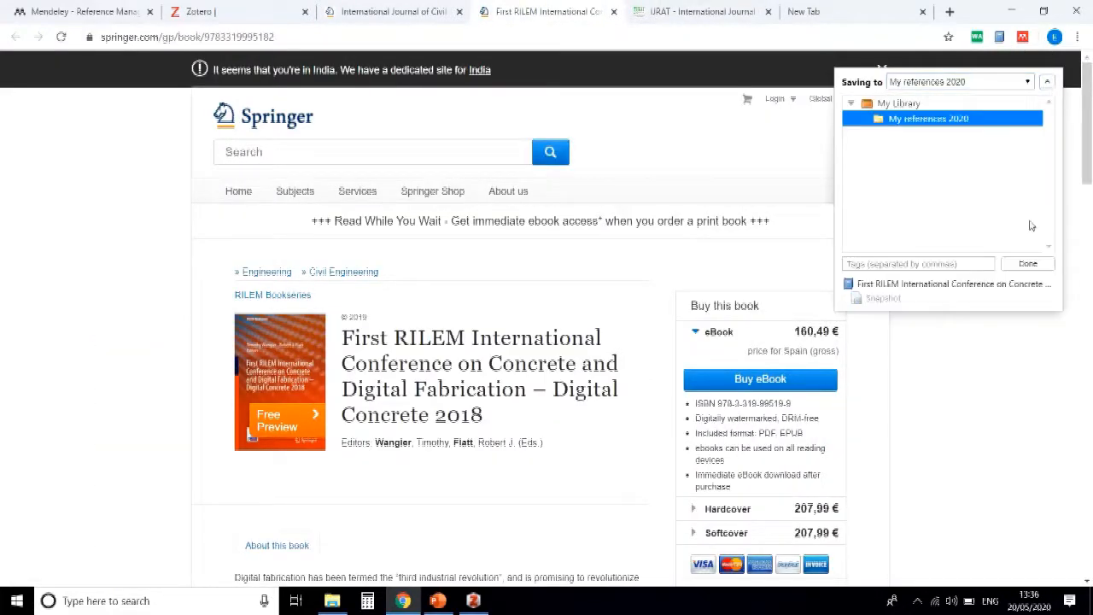
left_click(1029, 264)
left_click(367, 11)
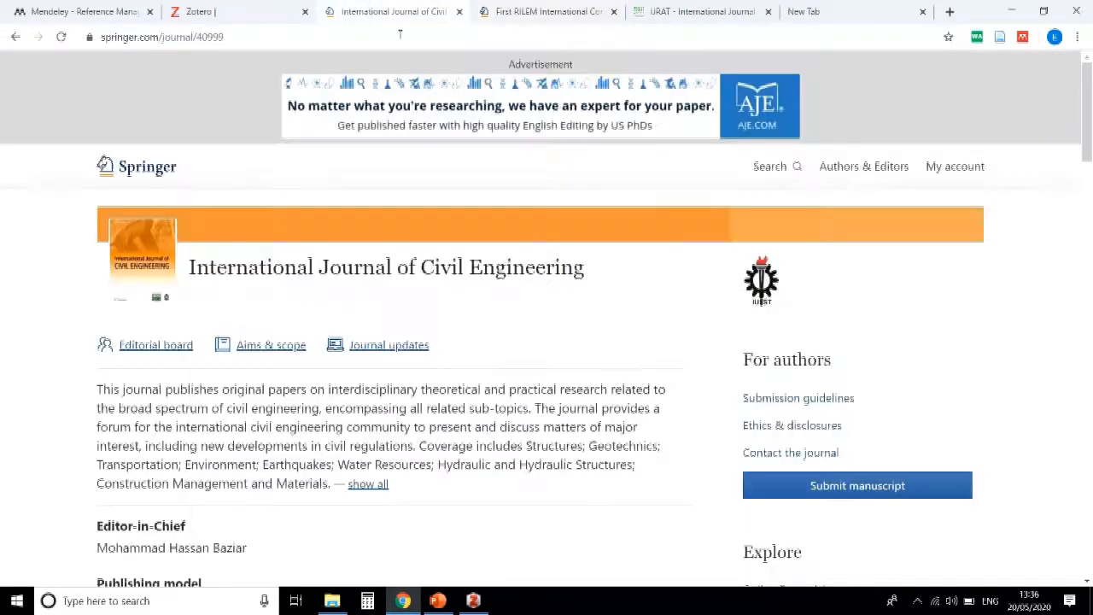
left_click(999, 37)
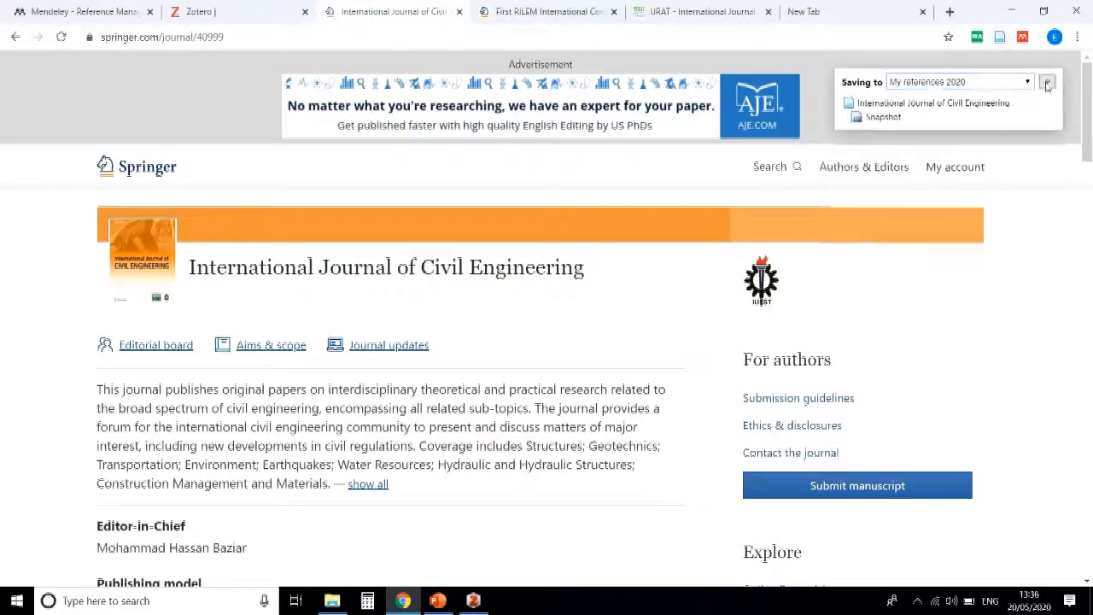
From IJRAT Volume-8 Issue-1, January 2020, save the Two Fluid Bianchi Type-III and Performance Evolution papers to My references 2020.
left_click(722, 9)
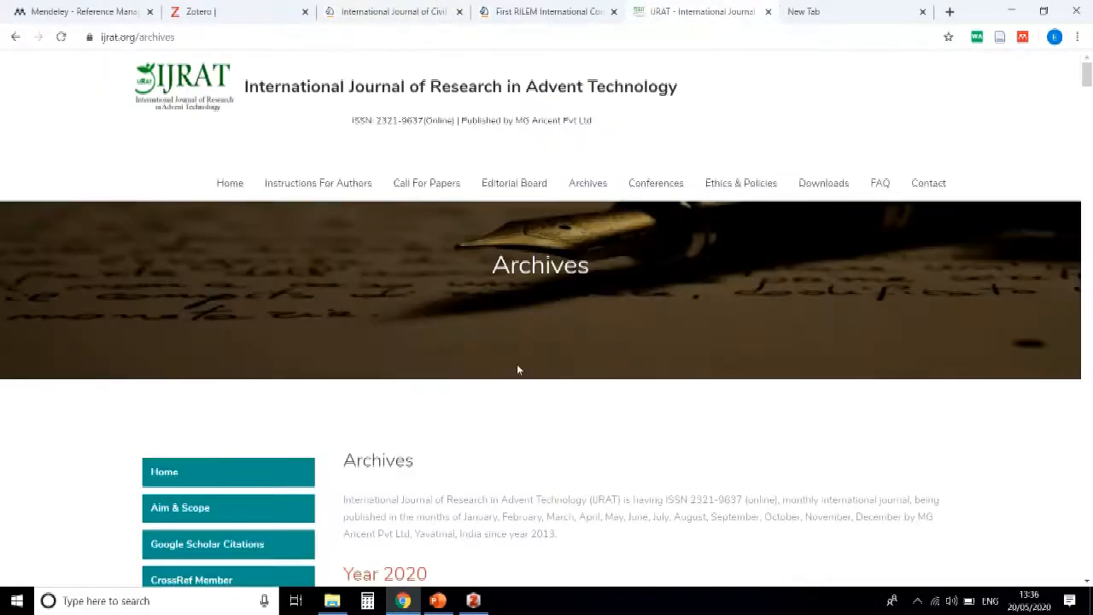
scroll(516, 367, "down", 8)
left_click(512, 246)
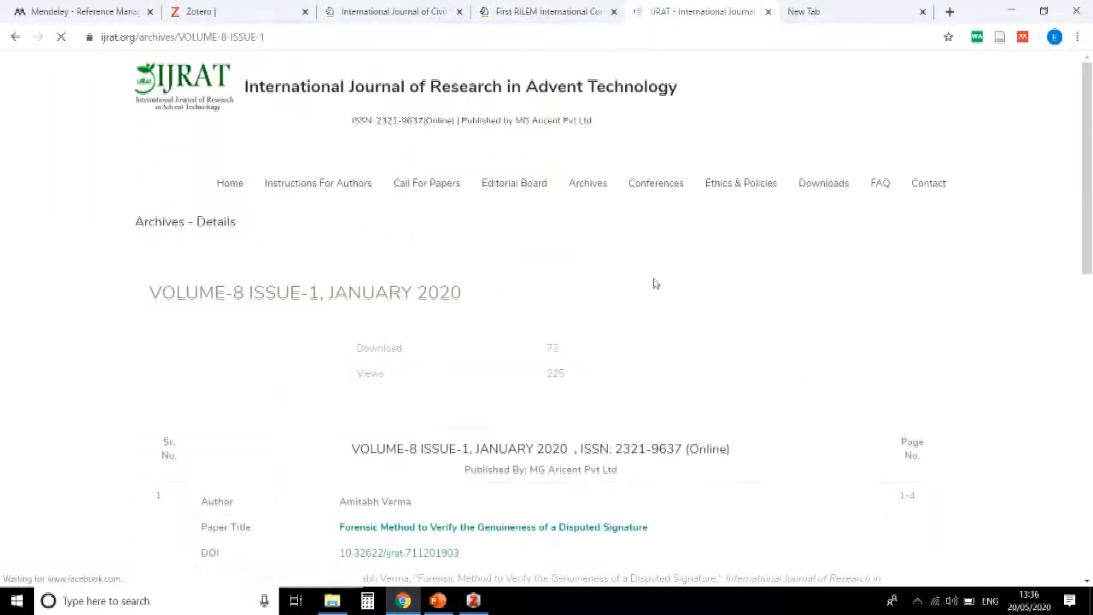
left_click(1000, 37)
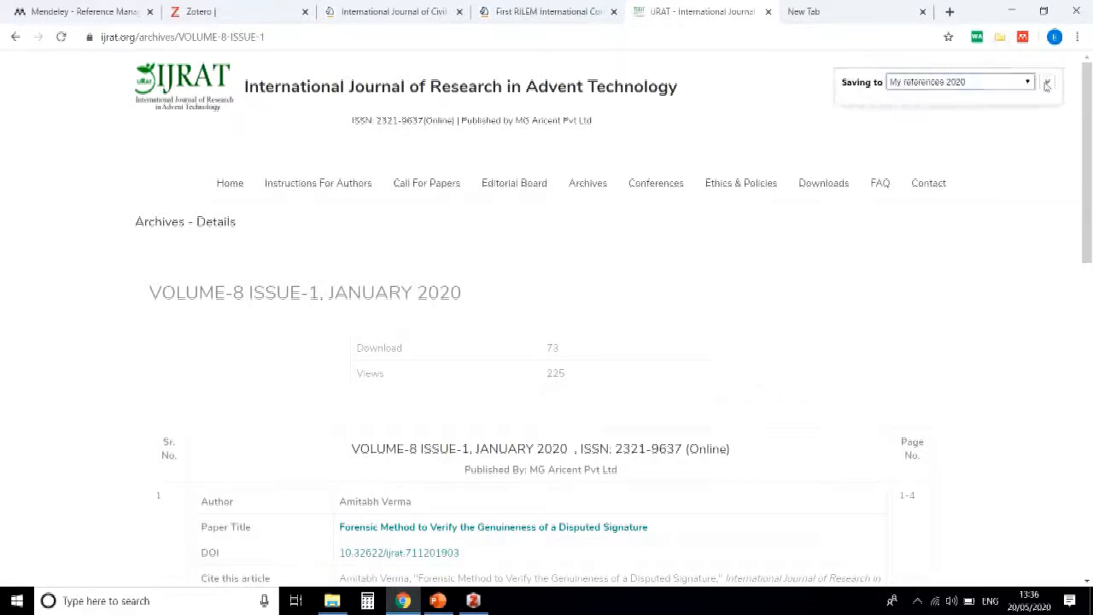
left_click(1047, 82)
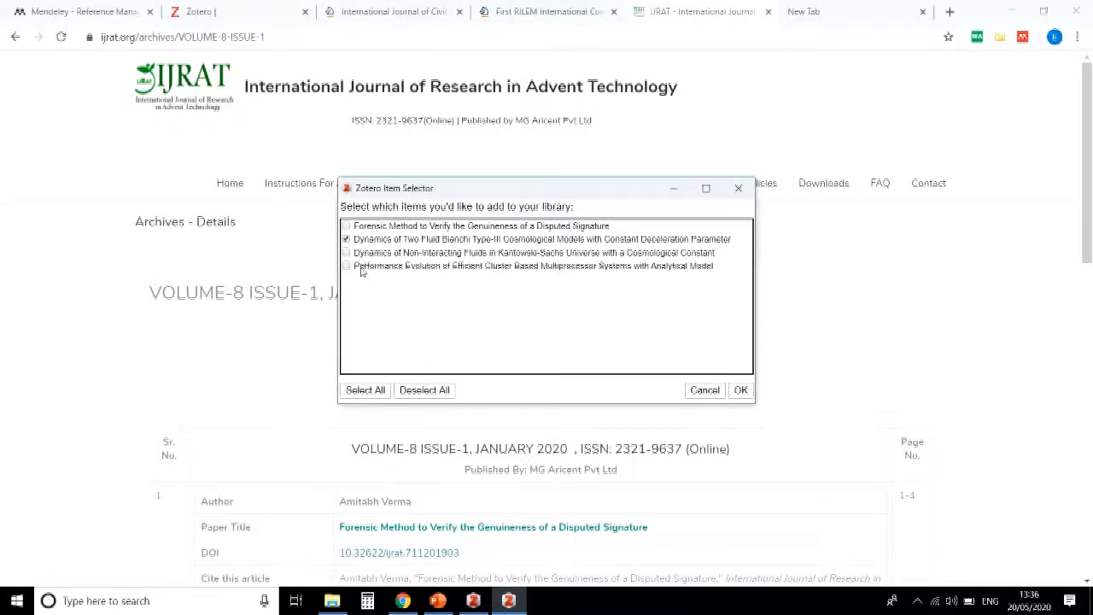
left_click(740, 390)
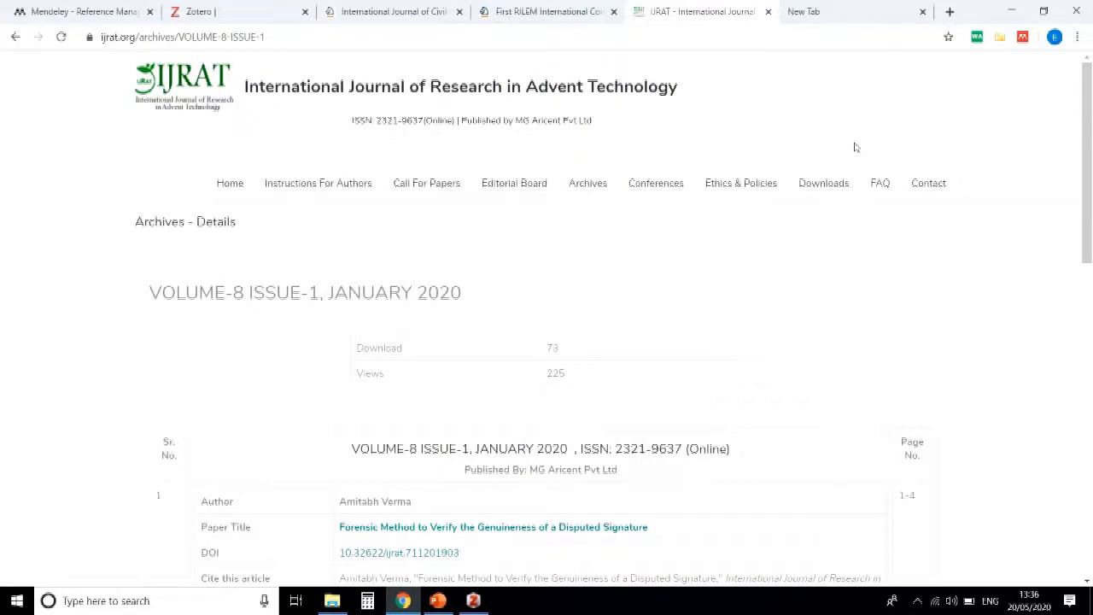
Switch to Zotero and check the newly saved journal articles in the My references 2020 collection.
left_click(1011, 11)
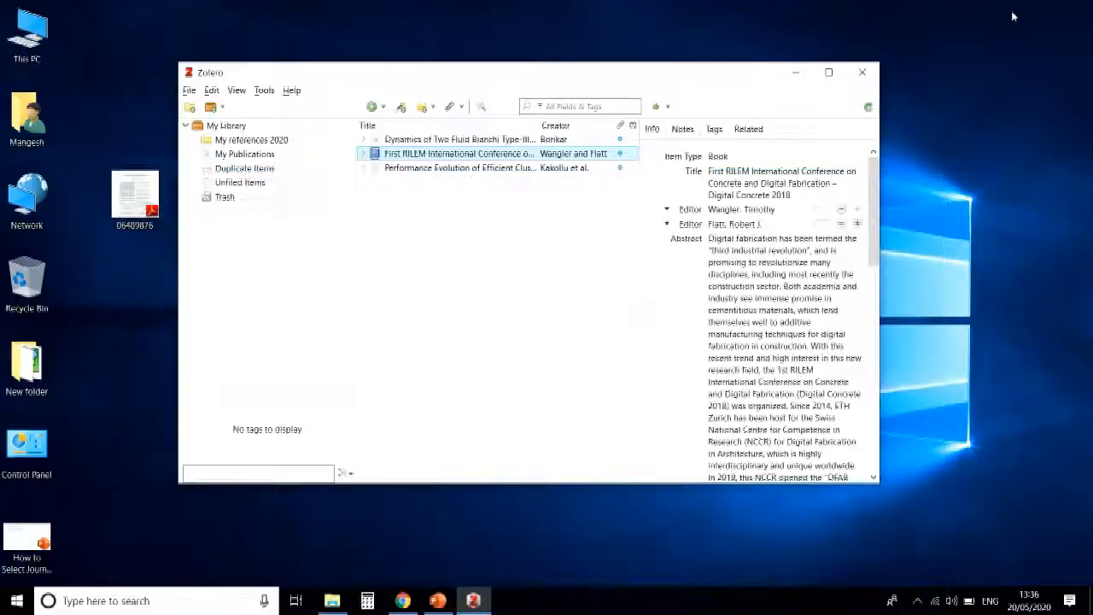
left_click(271, 143)
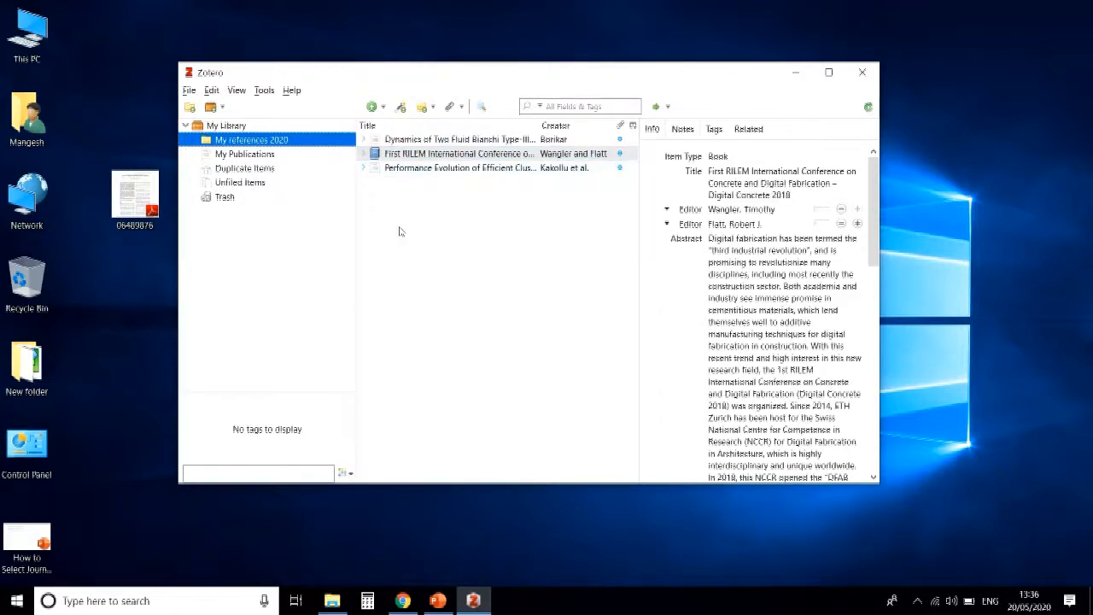
left_click(437, 142)
left_click(428, 170)
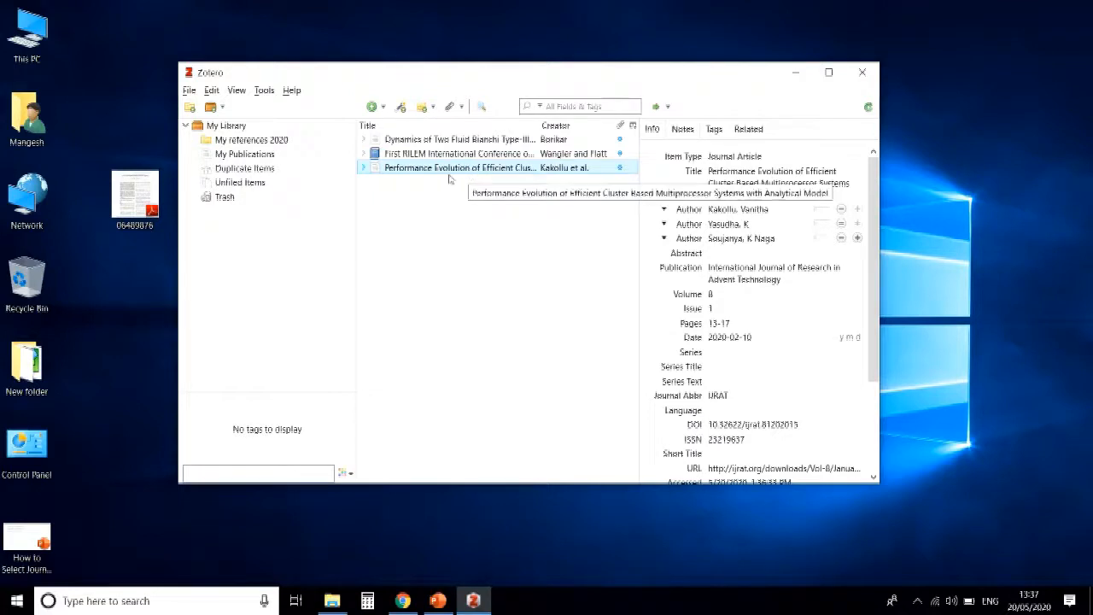
left_click(288, 146)
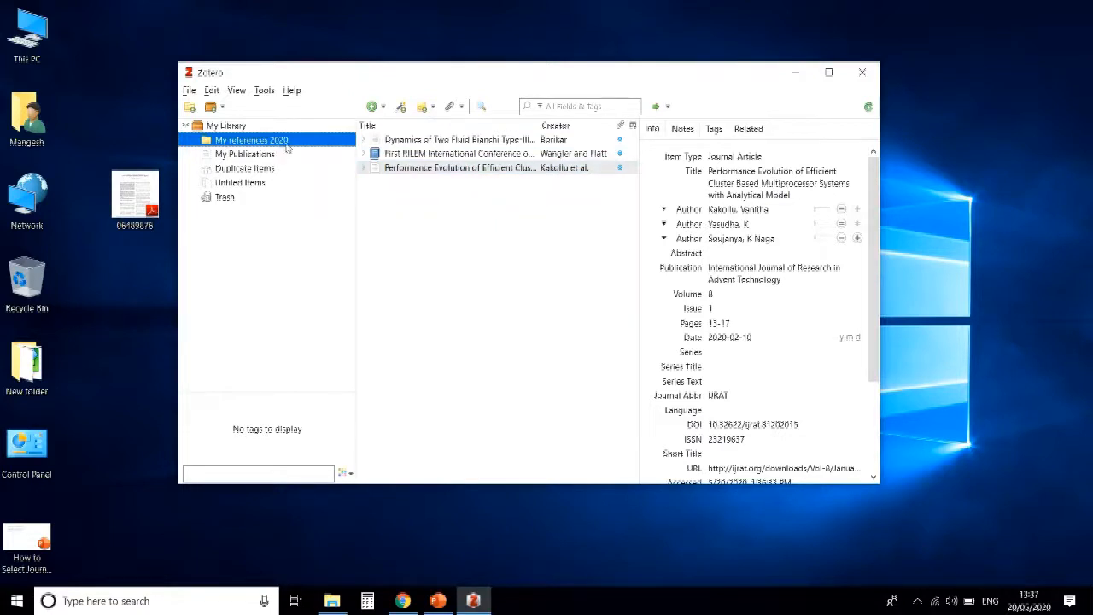
Review the full details of the Two Fluid Bianchi Type-III article and of the First RILEM International Conference book.
left_click(488, 140)
scroll(758, 263, "down", 3)
scroll(733, 372, "up", 5)
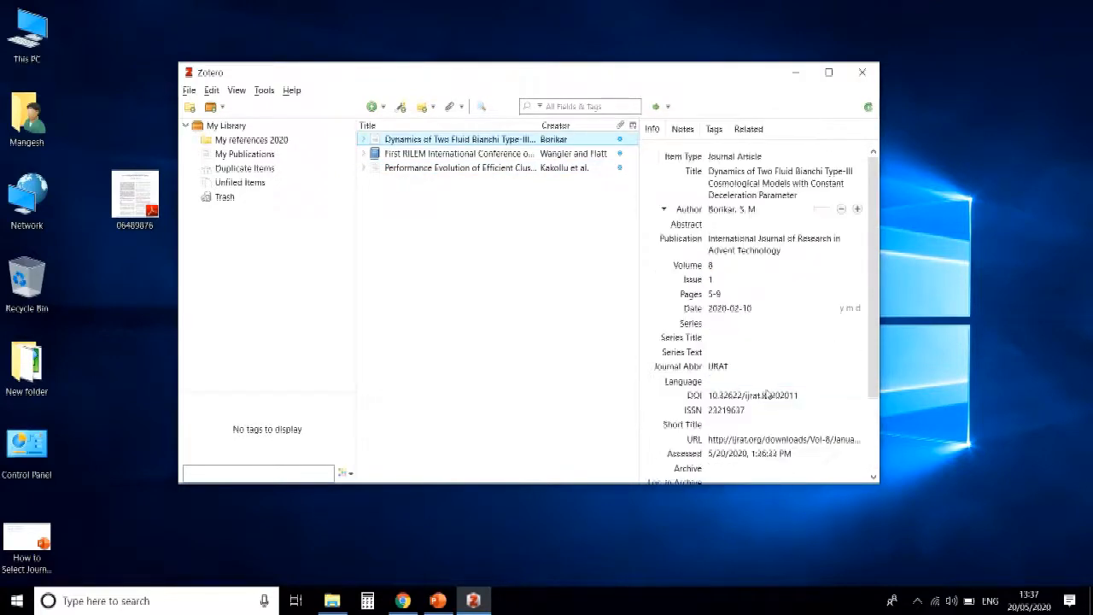
left_click(461, 154)
left_click(810, 256)
scroll(812, 257, "down", 4)
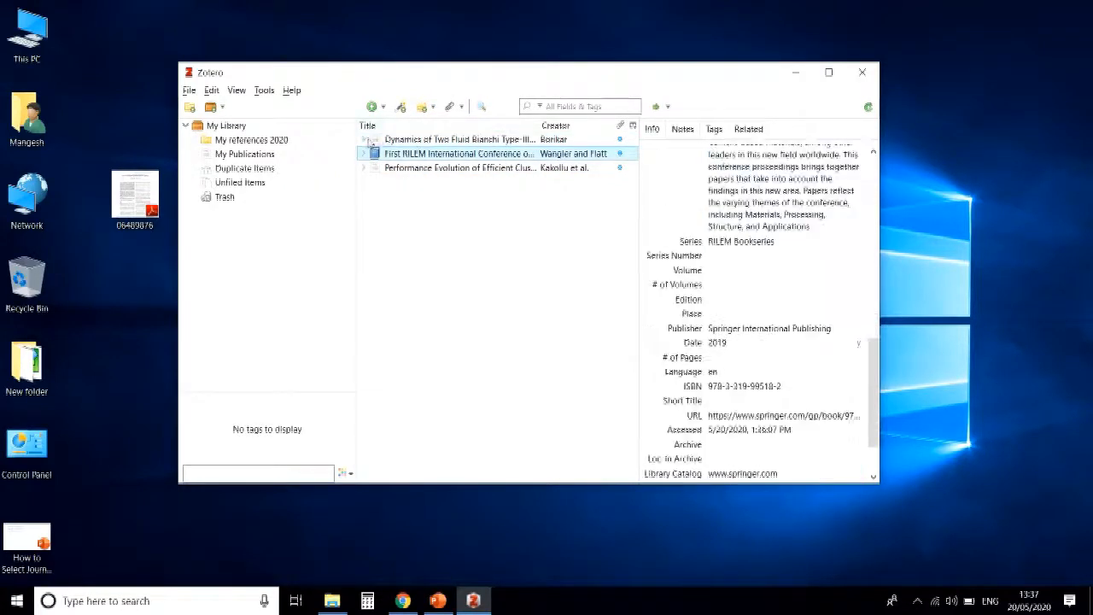
View the attached full-text PDFs of the Two Fluid Bianchi Type-III and Performance Evolution articles, closing each one after viewing.
left_click(364, 139)
left_click(364, 182)
double_click(406, 154)
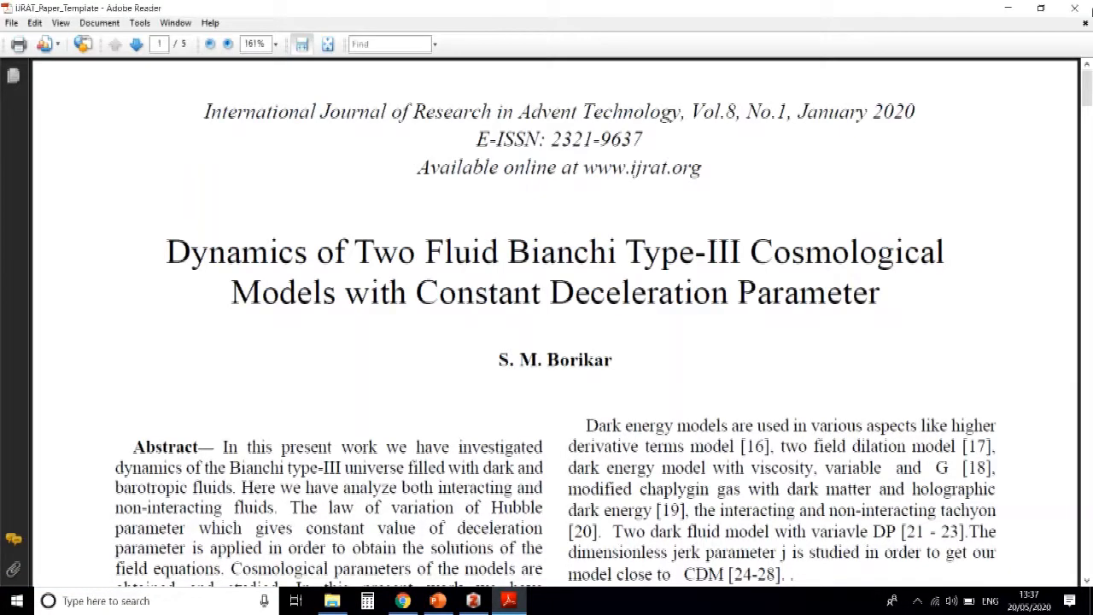
left_click(1074, 7)
left_click(420, 196)
double_click(421, 197)
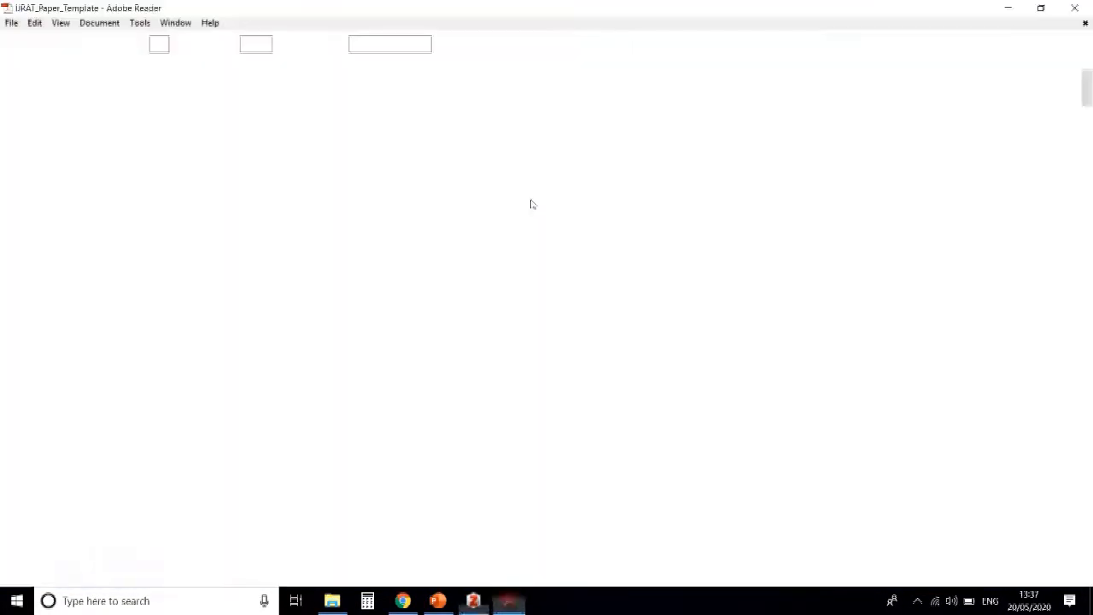
key("alt+F4")
left_click(415, 182)
double_click(418, 196)
key("alt+F4")
Review all item details of the Performance Evolution of Efficient Cluster Based Multiprocessor Systems article.
left_click(447, 182)
left_click(751, 216)
scroll(751, 216, "up", 3)
scroll(747, 226, "down", 4)
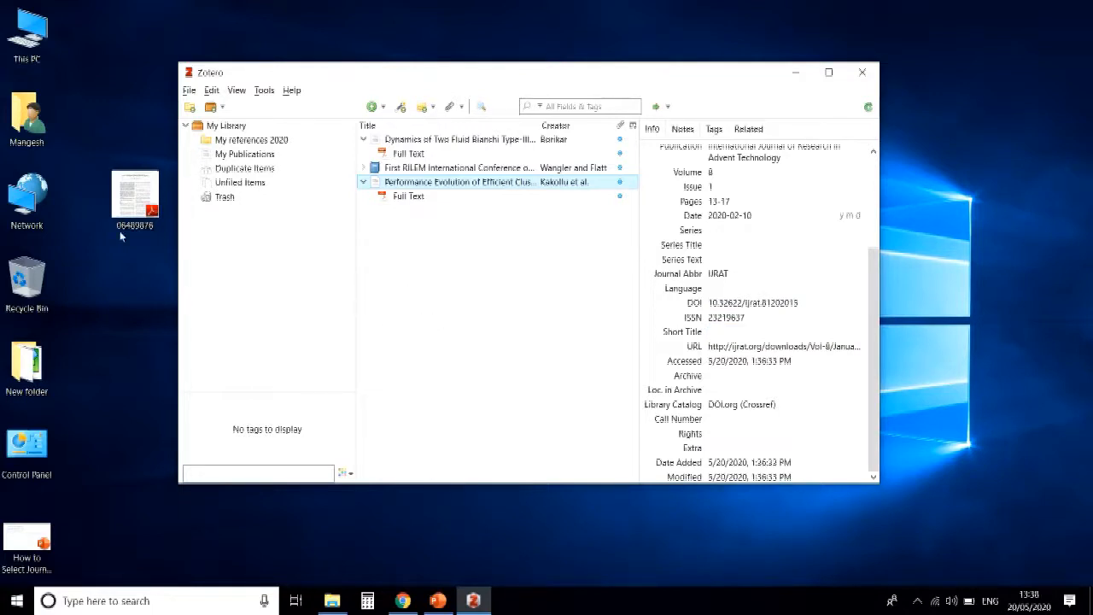
Add the 06489876 PDF from the desktop to the My references 2020 collection and check the resulting entry's attachment.
left_click_drag(134, 198, 99, 299)
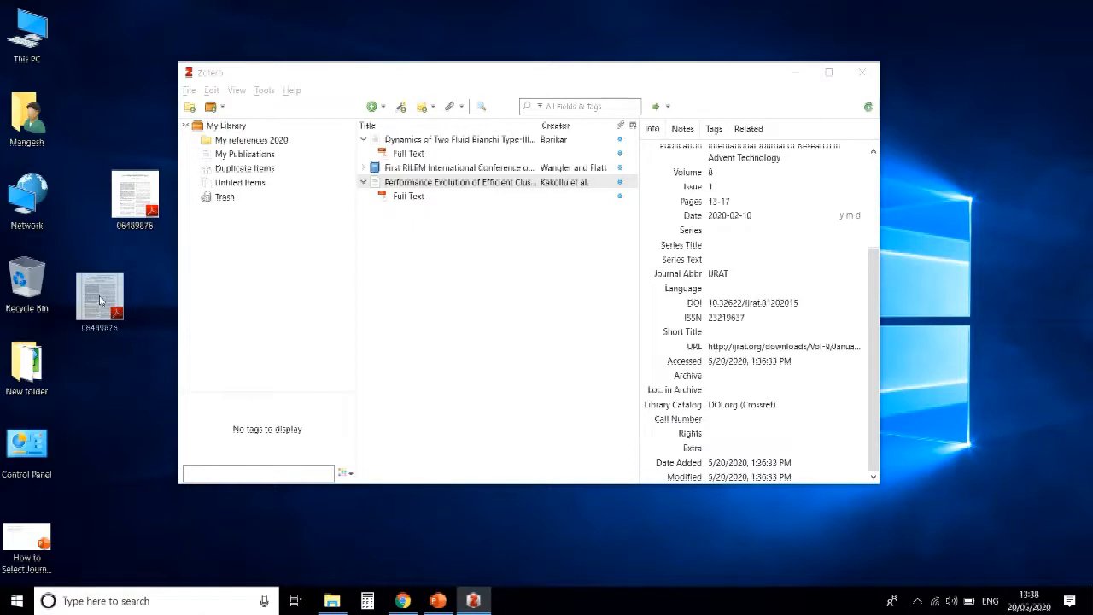
left_click_drag(99, 299, 420, 223)
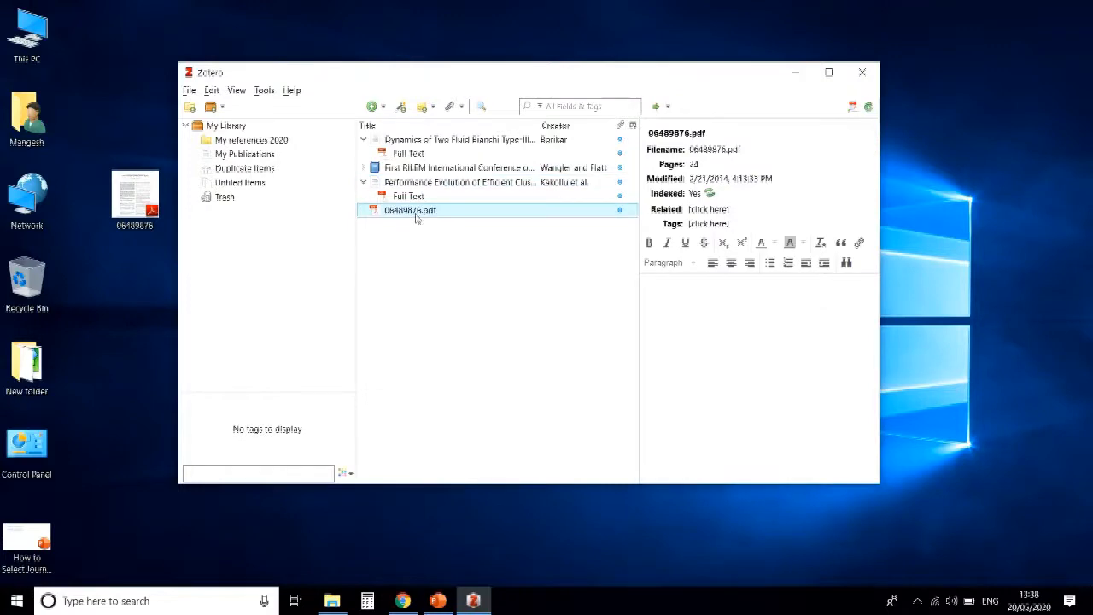
double_click(418, 214)
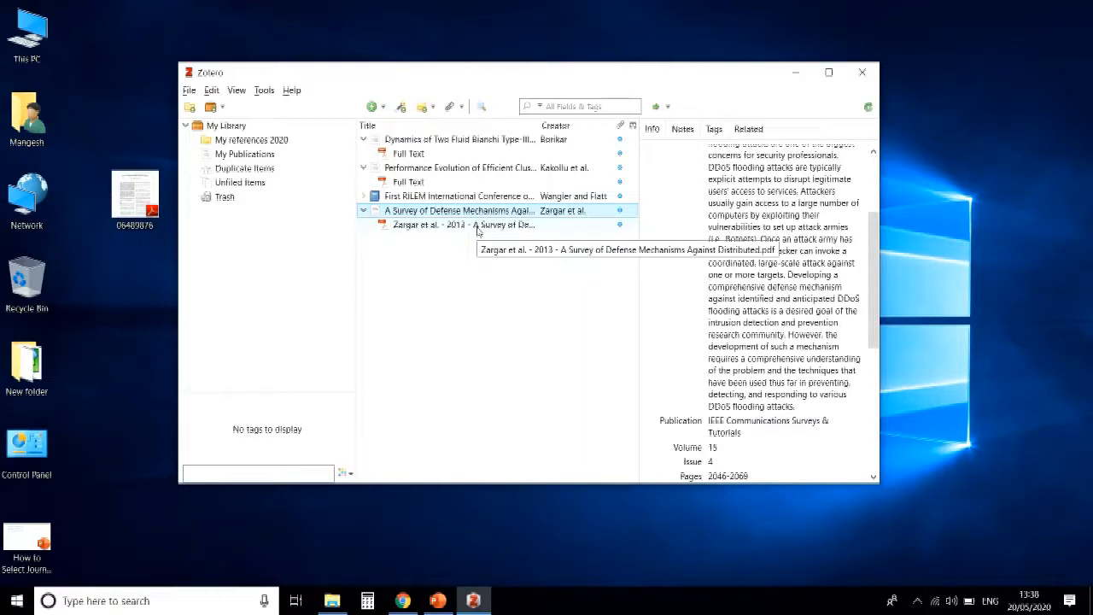
left_click(481, 223)
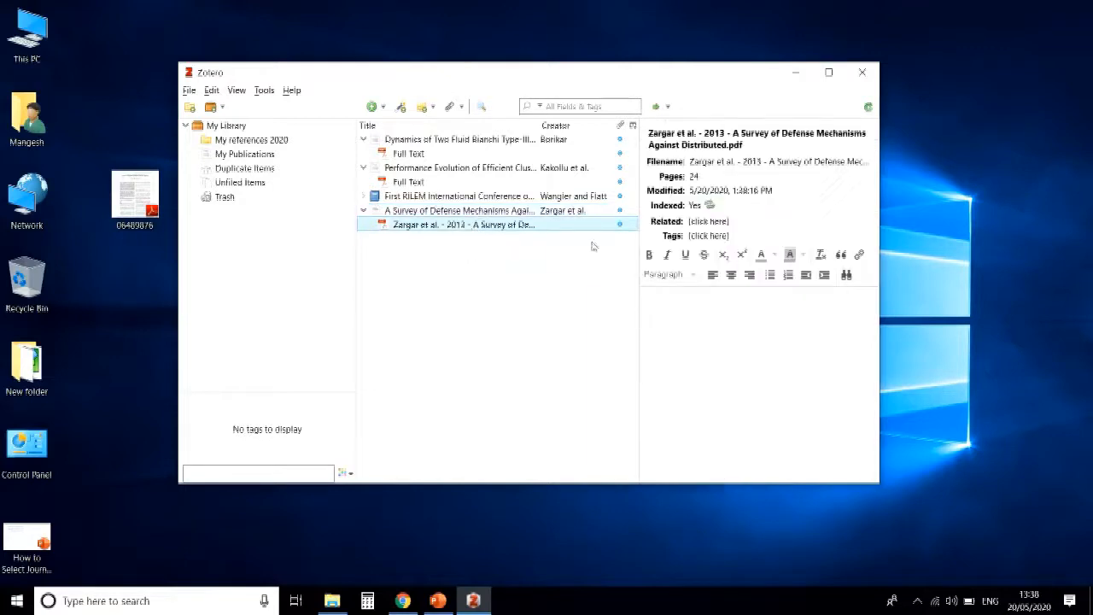
Review the First RILEM International Conference book's attachment and details, and find an available PDF for it.
left_click(414, 200)
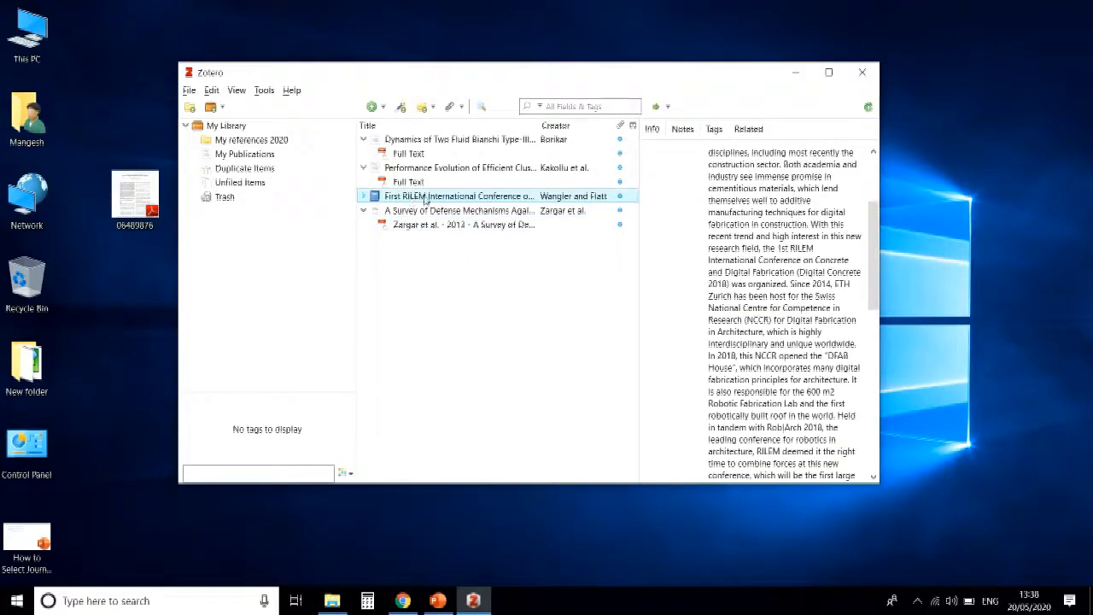
left_click(363, 198)
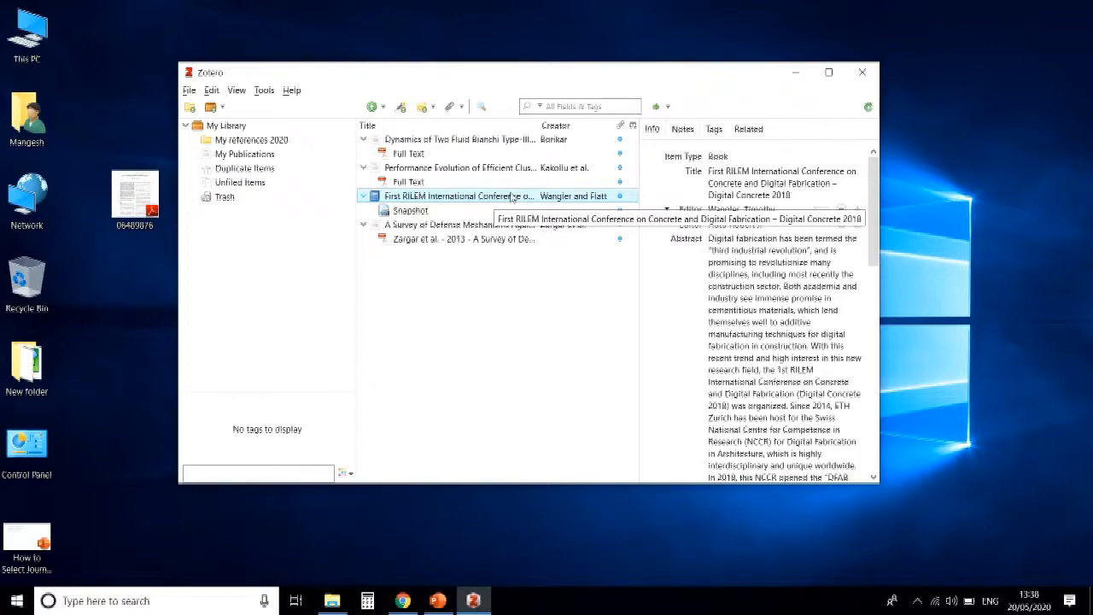
scroll(833, 266, "down", 7)
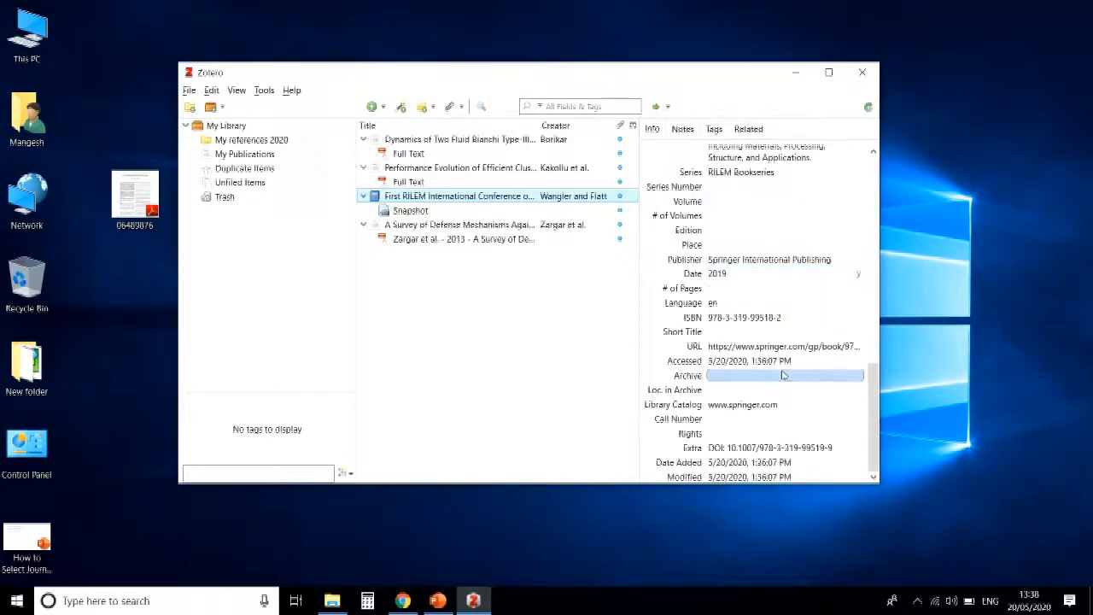
scroll(784, 266, "up", 3)
scroll(784, 267, "up", 5)
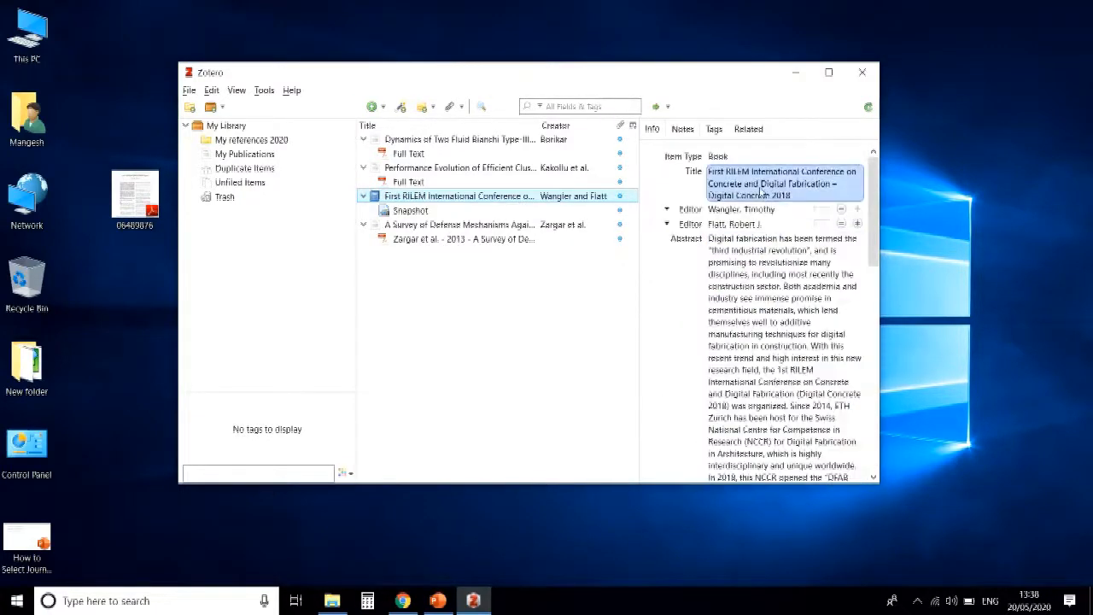
right_click(475, 196)
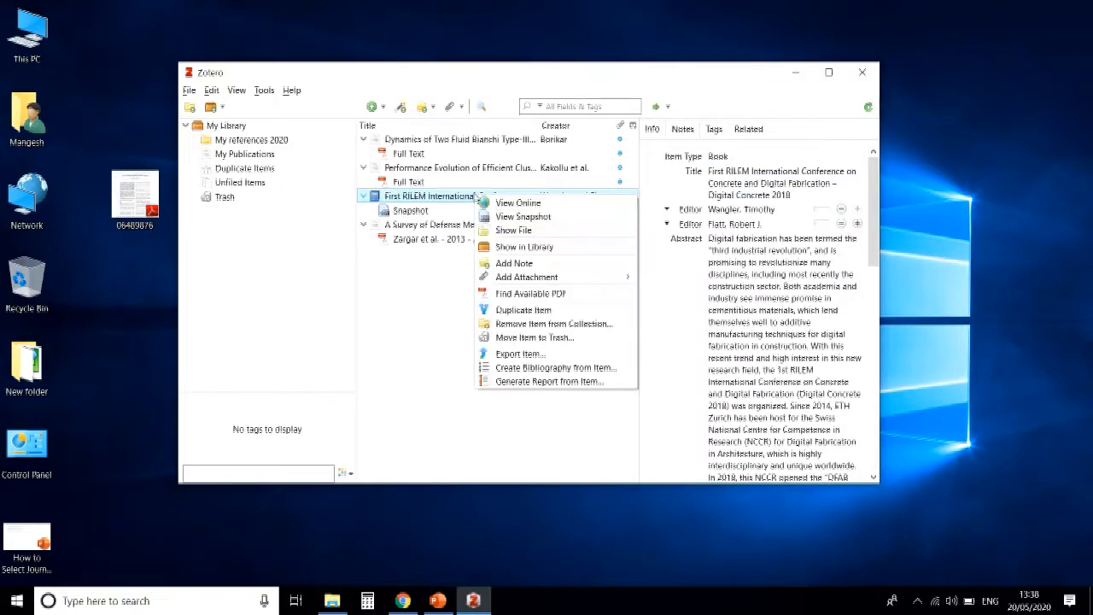
left_click(536, 293)
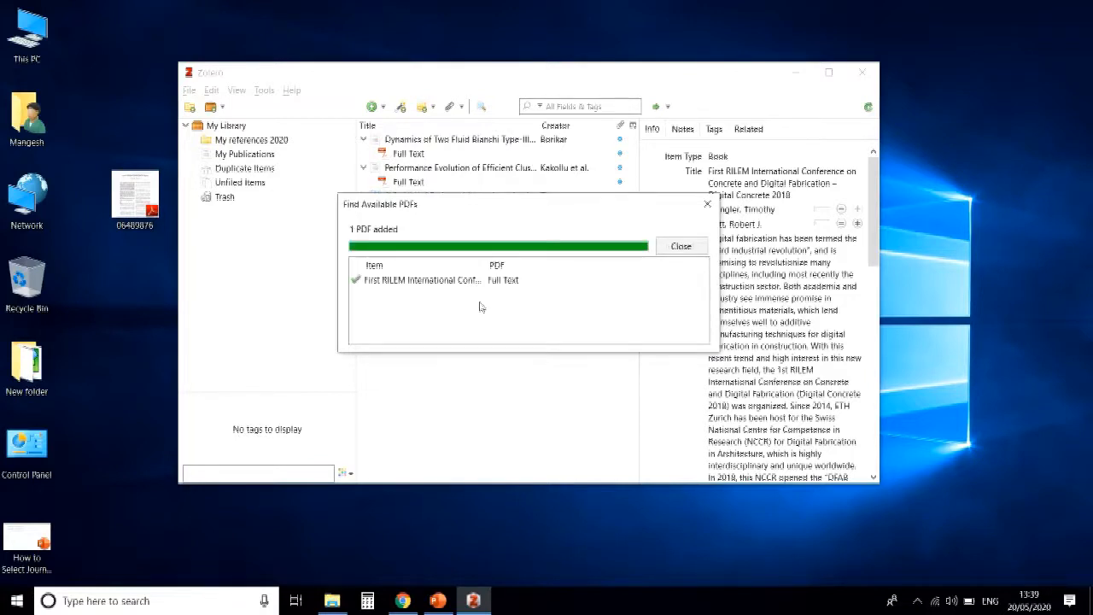
Dismiss the PDF search results, then view the First RILEM International Conference book's web snapshot, close it and check the snapshot's available actions.
double_click(435, 284)
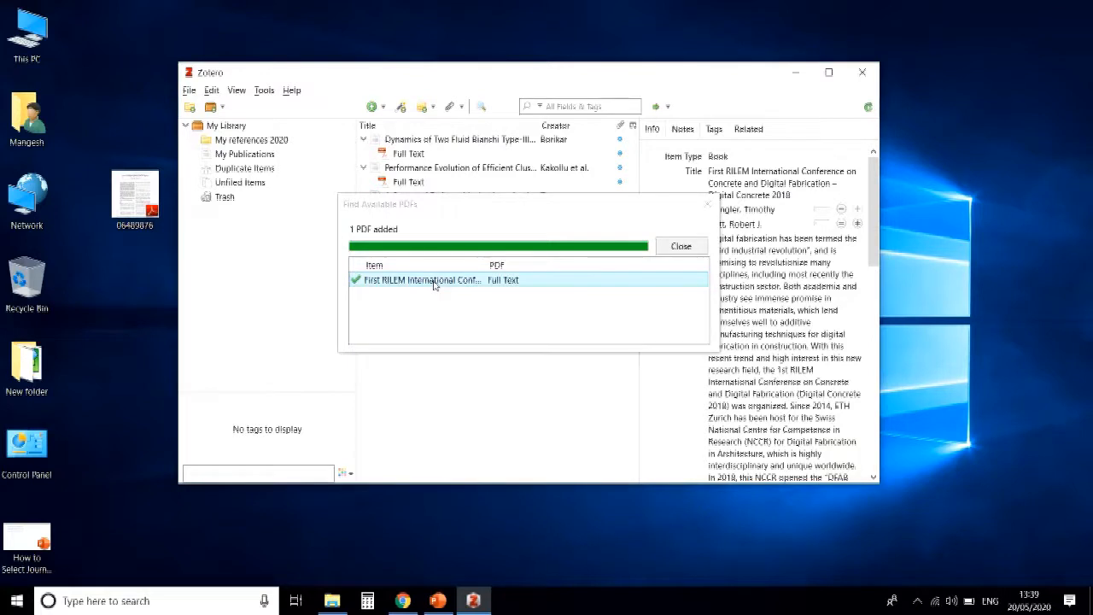
left_click(679, 253)
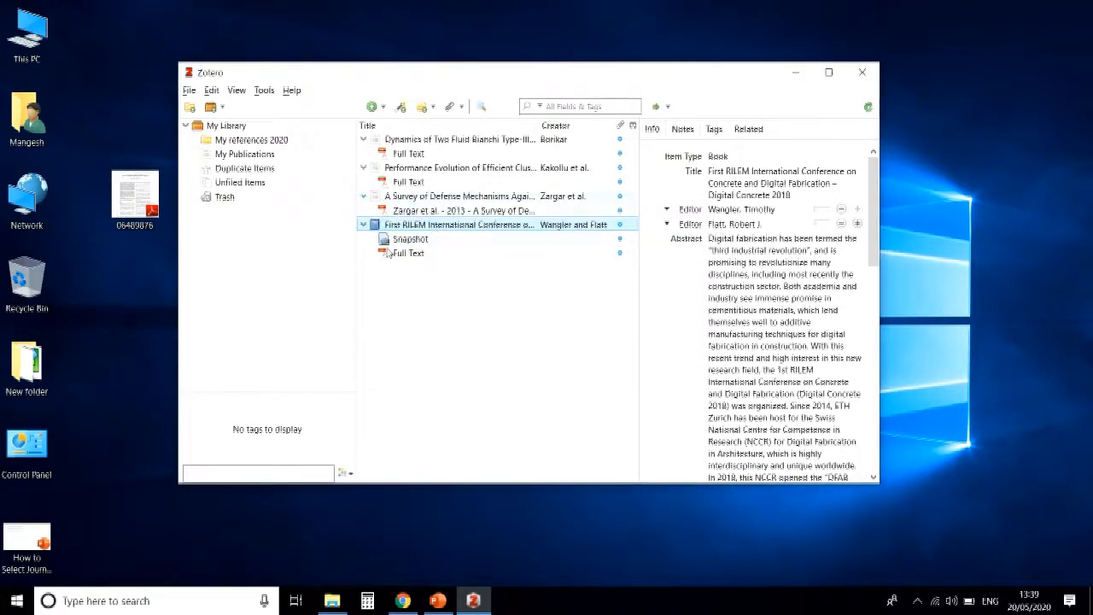
double_click(408, 240)
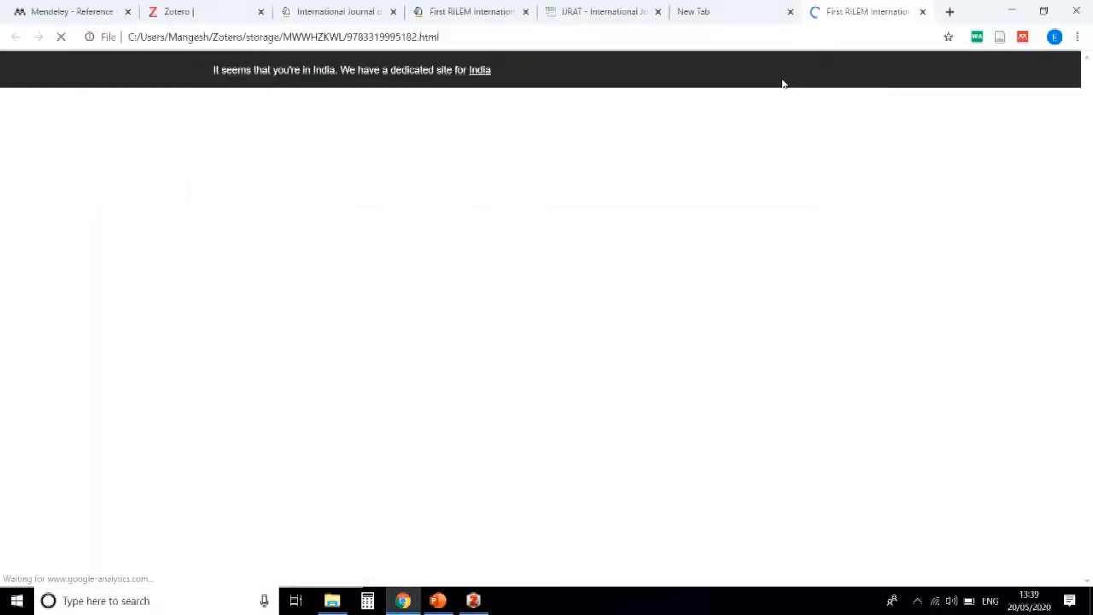
left_click(923, 13)
left_click(1010, 10)
right_click(411, 240)
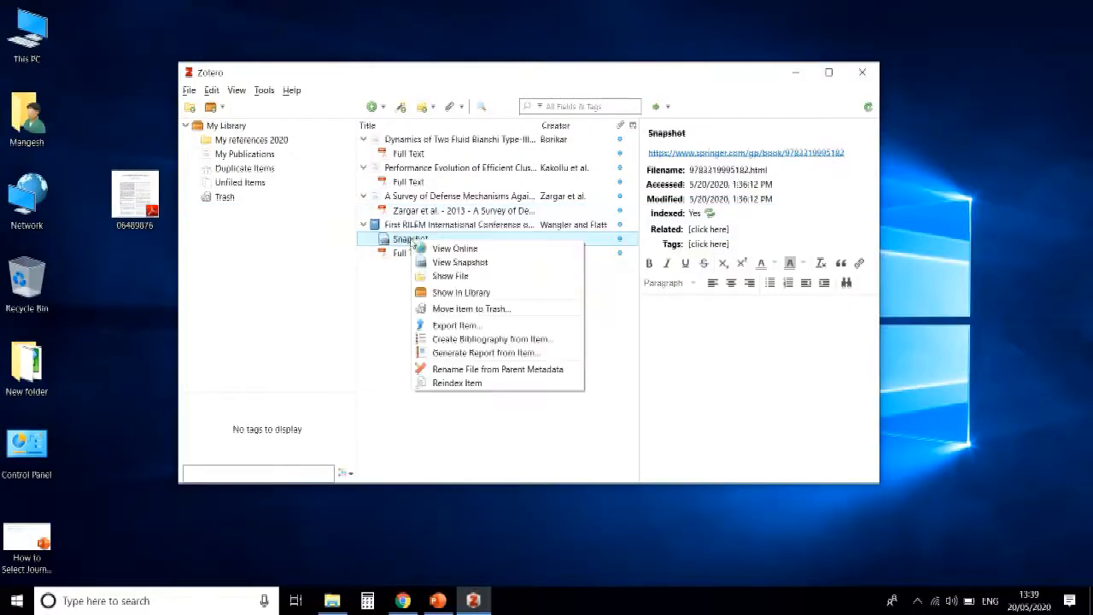
left_click(375, 304)
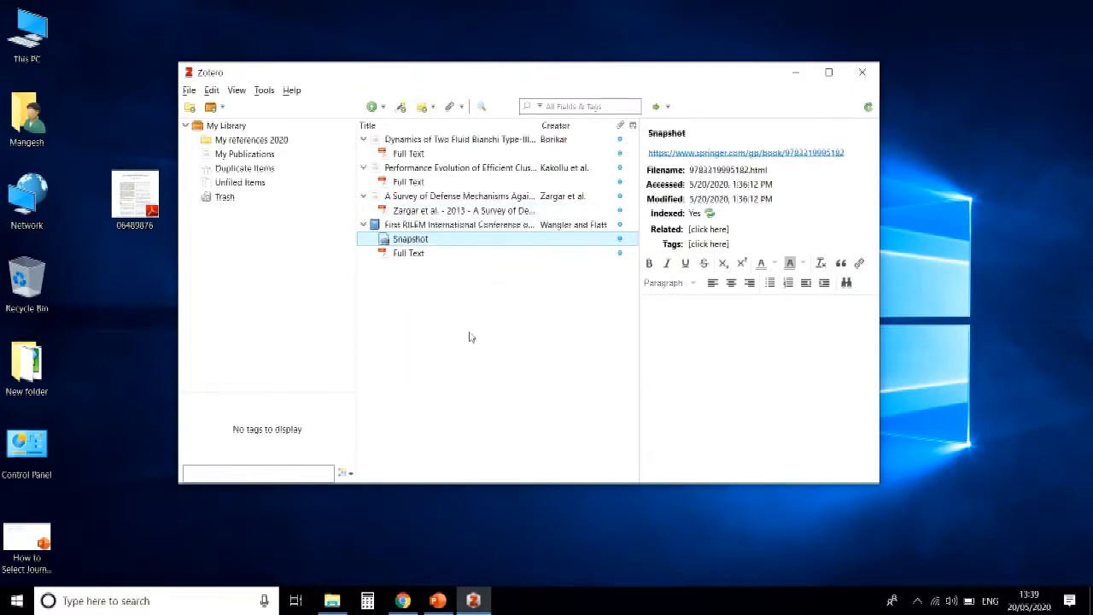
Open the URL from the First RILEM International Conference book's details and look through its Springer page.
left_click(461, 225)
scroll(769, 325, "down", 5)
left_click(792, 347)
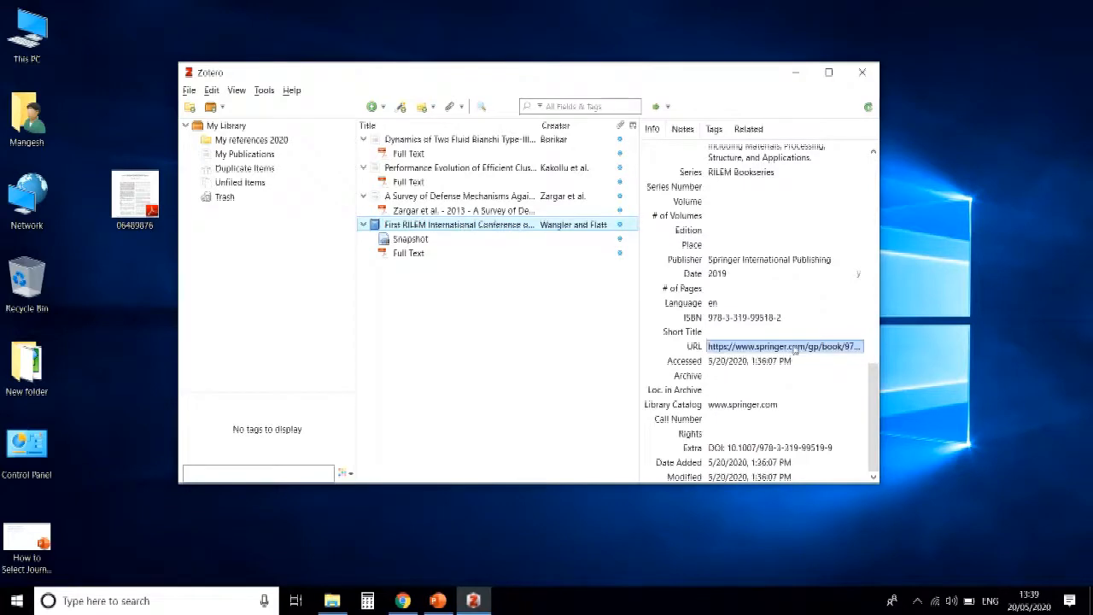
double_click(795, 347)
left_click(758, 374)
left_click(696, 346)
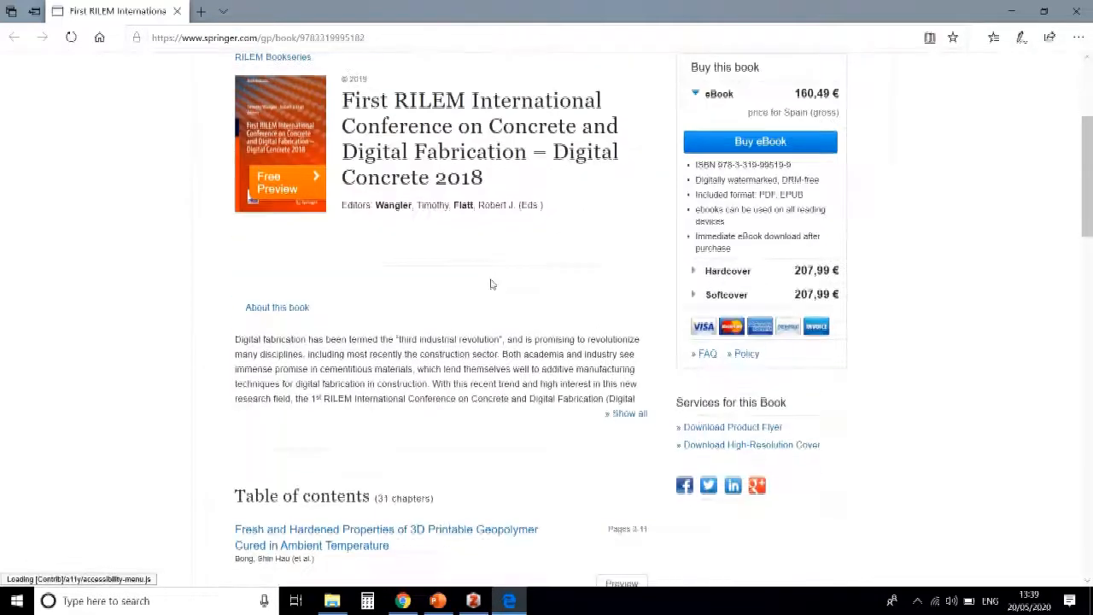
scroll(546, 329, "down", 2)
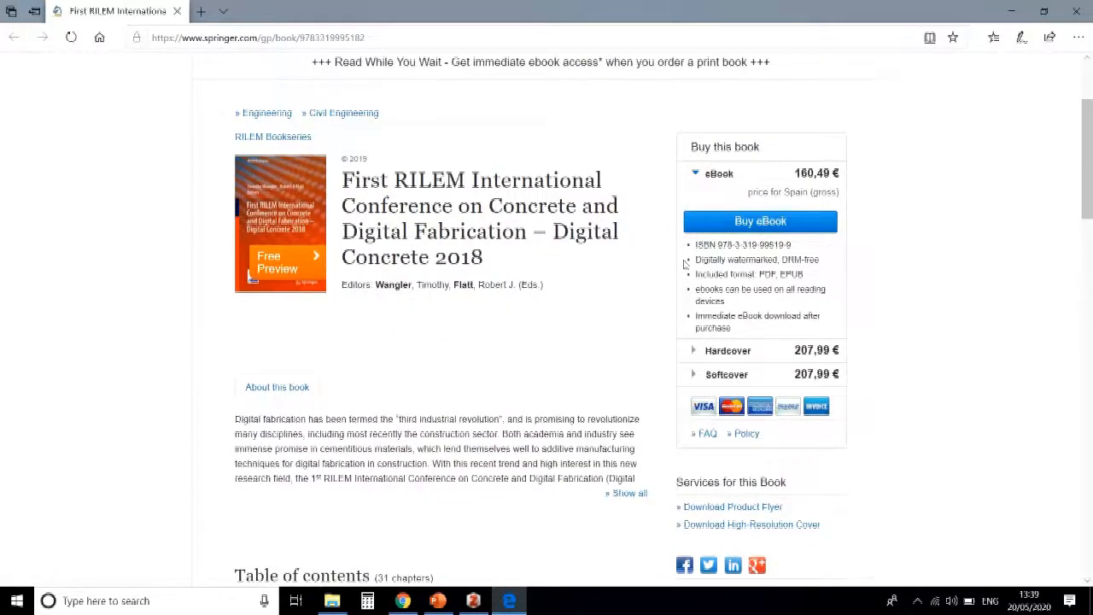
scroll(416, 365, "down", 3)
scroll(444, 337, "down", 5)
scroll(476, 312, "down", 4)
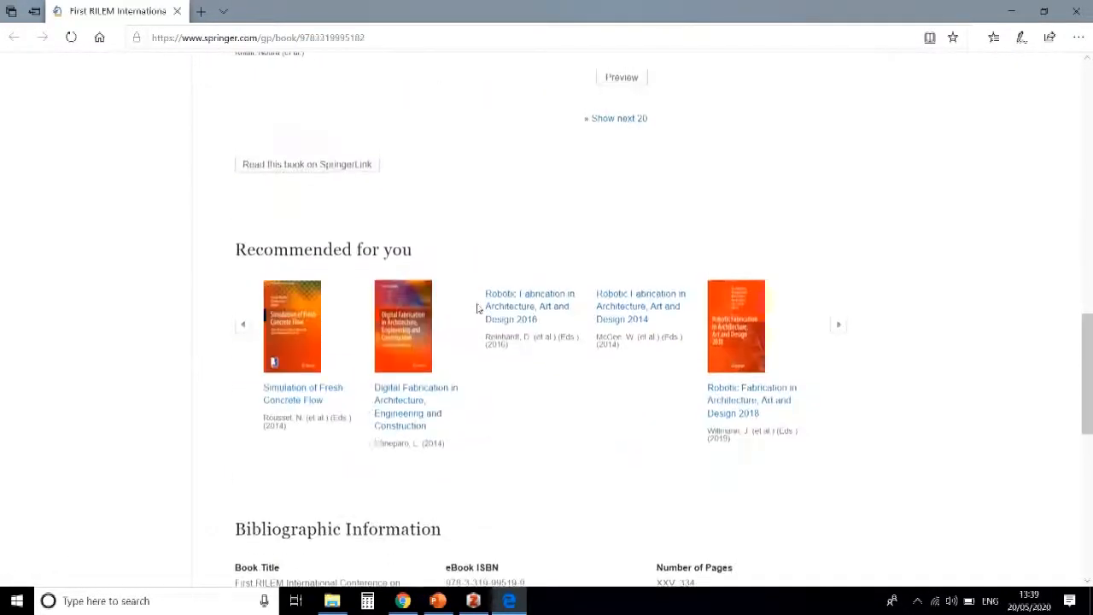
scroll(478, 310, "up", 5)
scroll(478, 309, "up", 10)
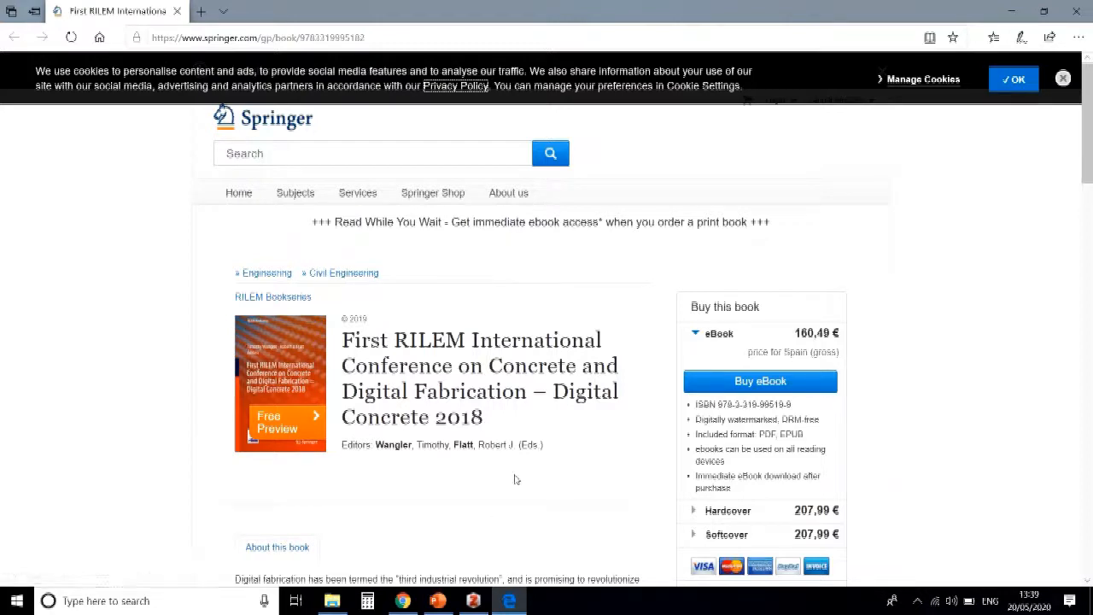
Switch back to Zotero and try to view the full-text PDF of the Two Fluid Bianchi Type-III article.
left_click(473, 600)
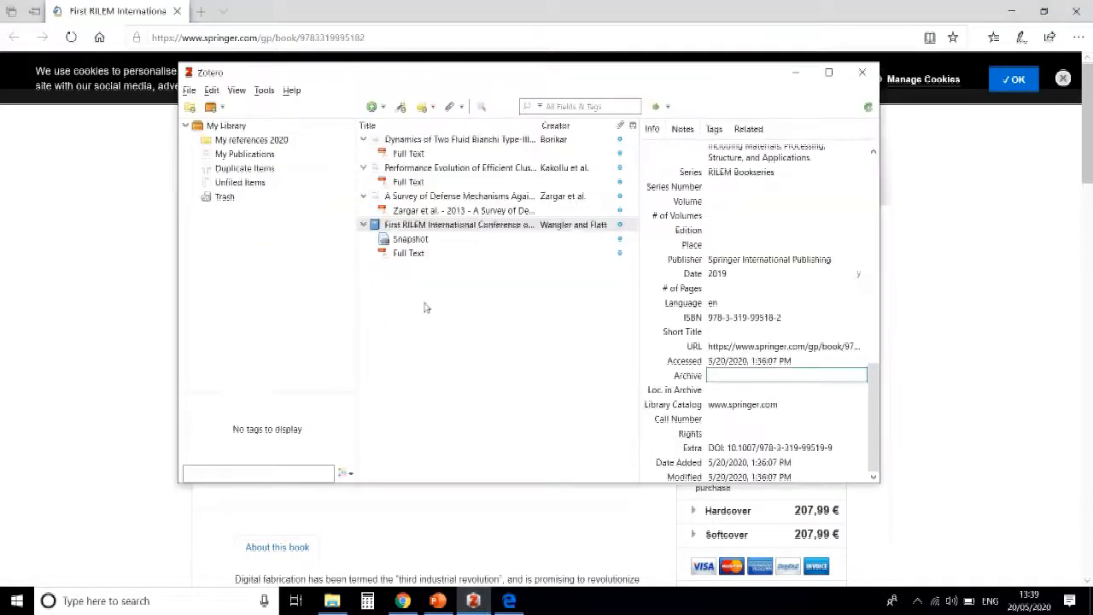
left_click(408, 154)
right_click(408, 154)
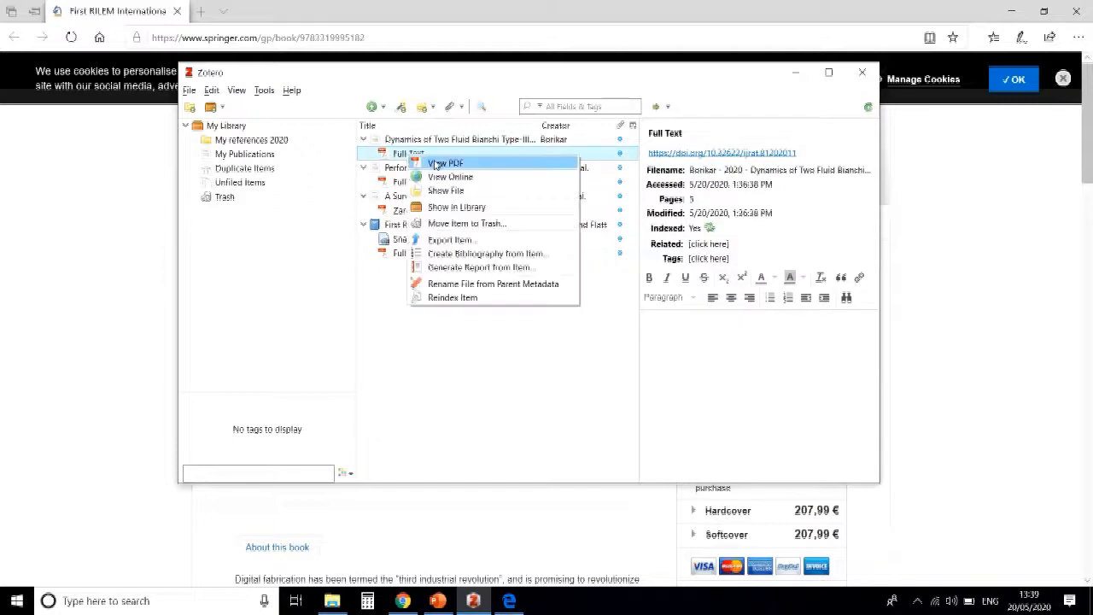
left_click(437, 162)
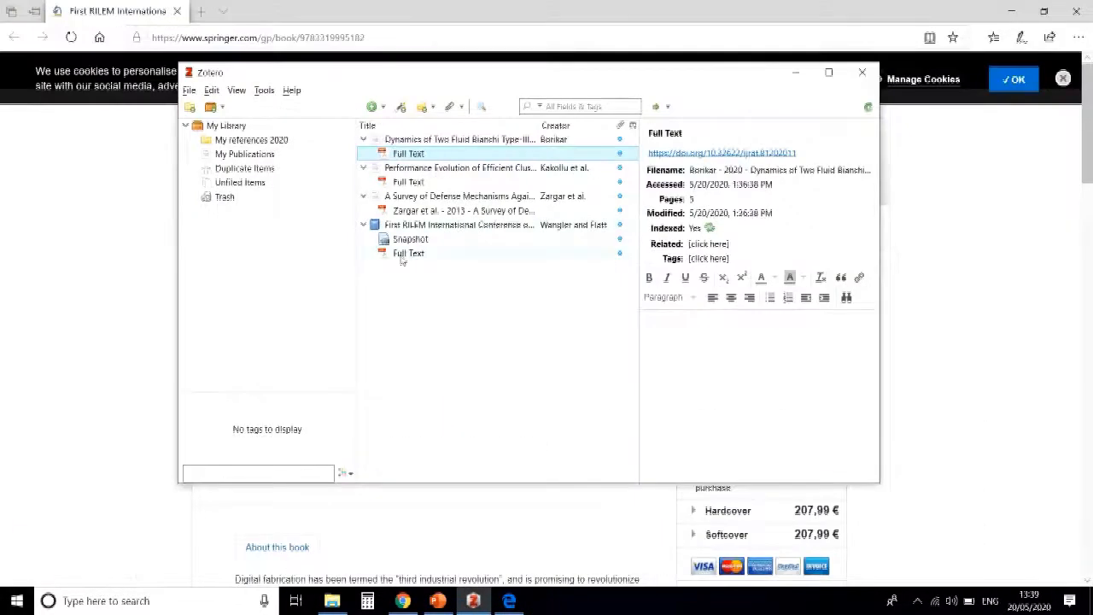
Show the RILEM book's Full Text attachment in the library, read through its PDF and close it.
right_click(402, 255)
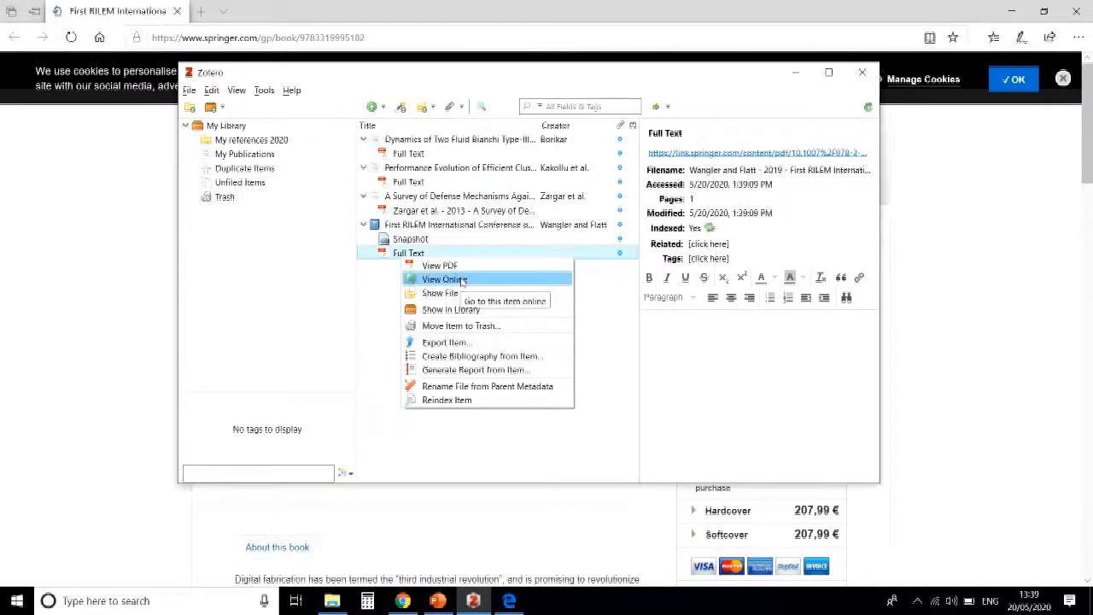
left_click(468, 310)
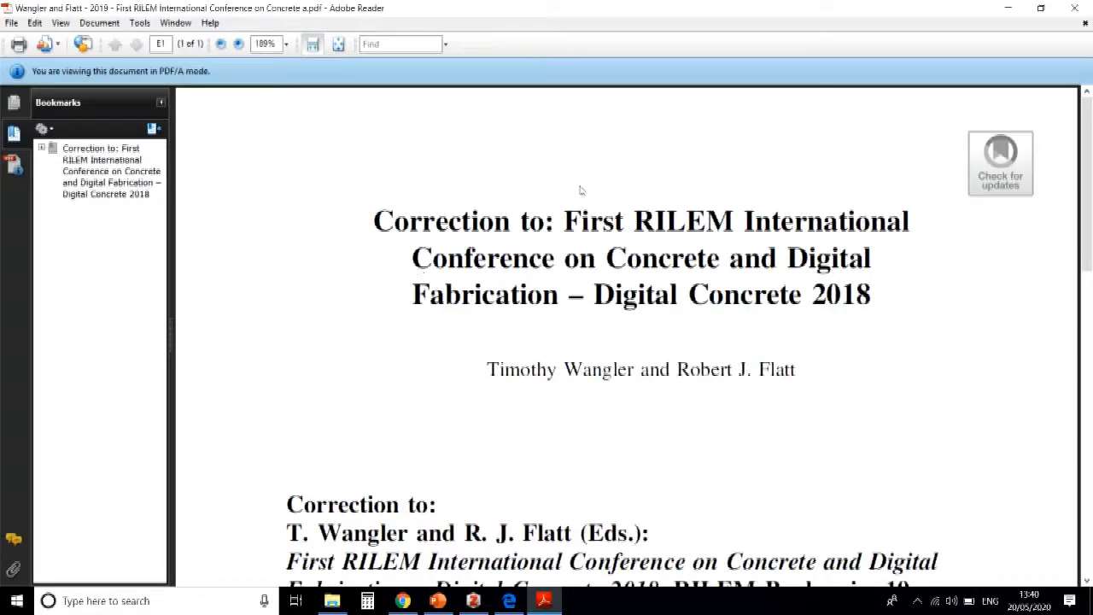
scroll(415, 229, "down", 3)
scroll(415, 229, "up", 3)
scroll(182, 195, "down", 10)
left_click(1075, 8)
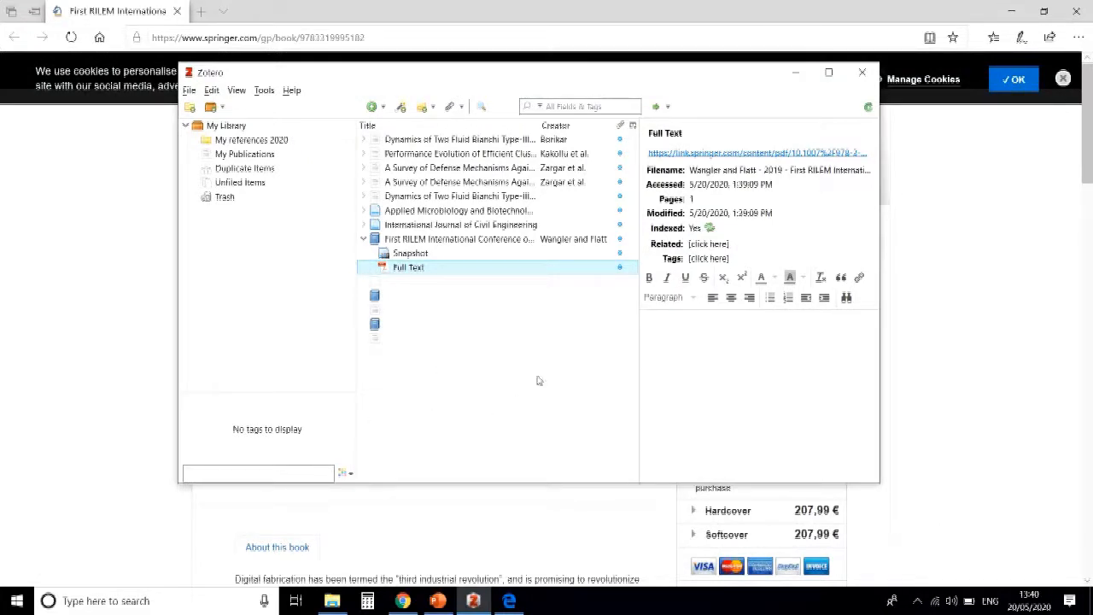
Minimize the browser and Zotero windows and launch Mendeley Desktop.
left_click(1011, 11)
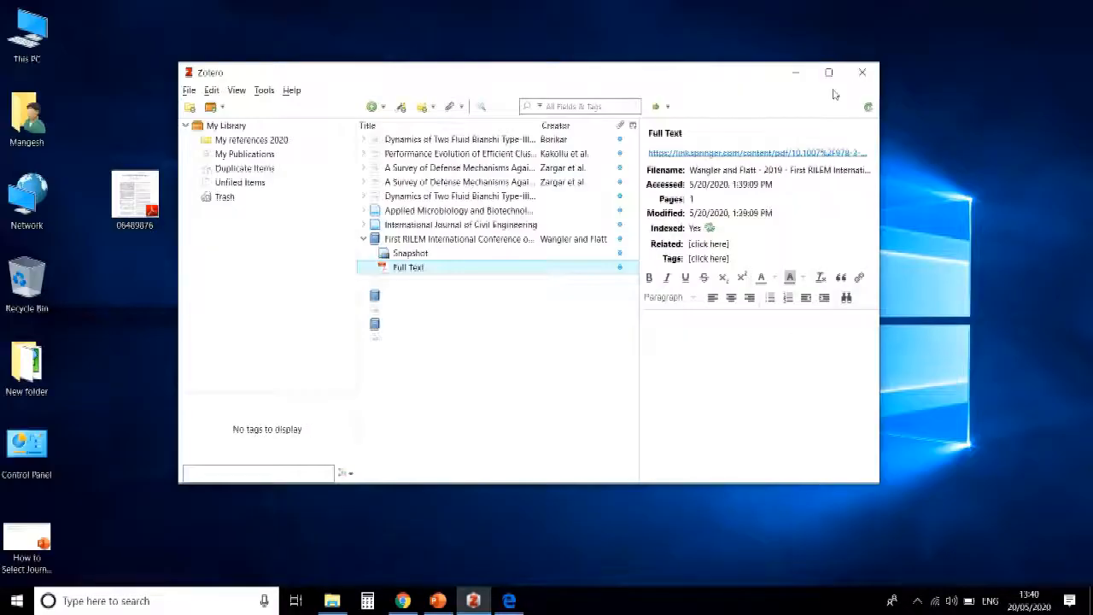
left_click(794, 71)
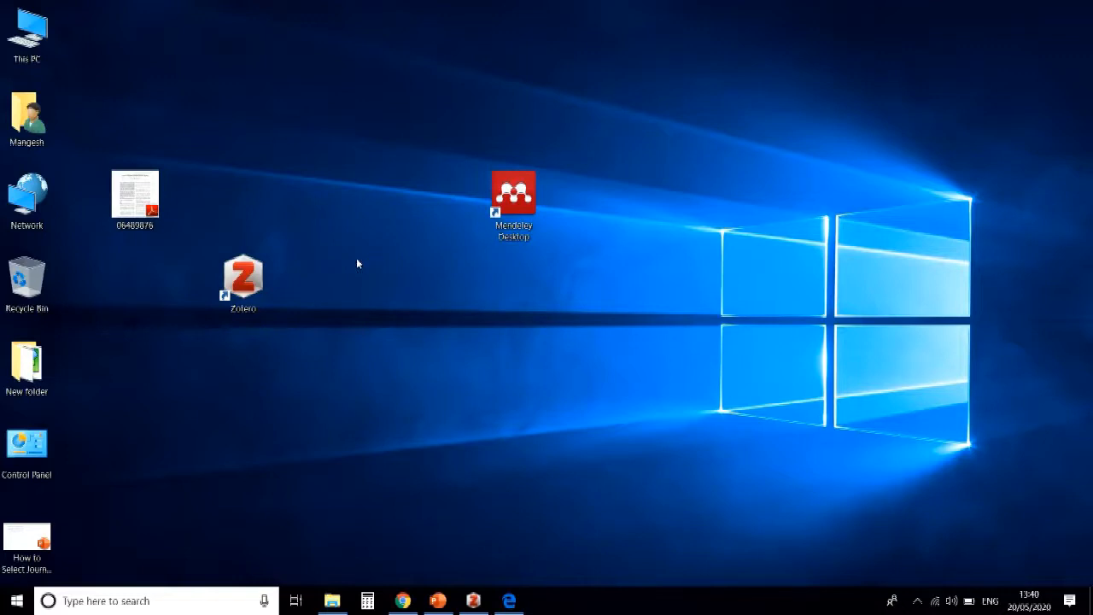
double_click(525, 201)
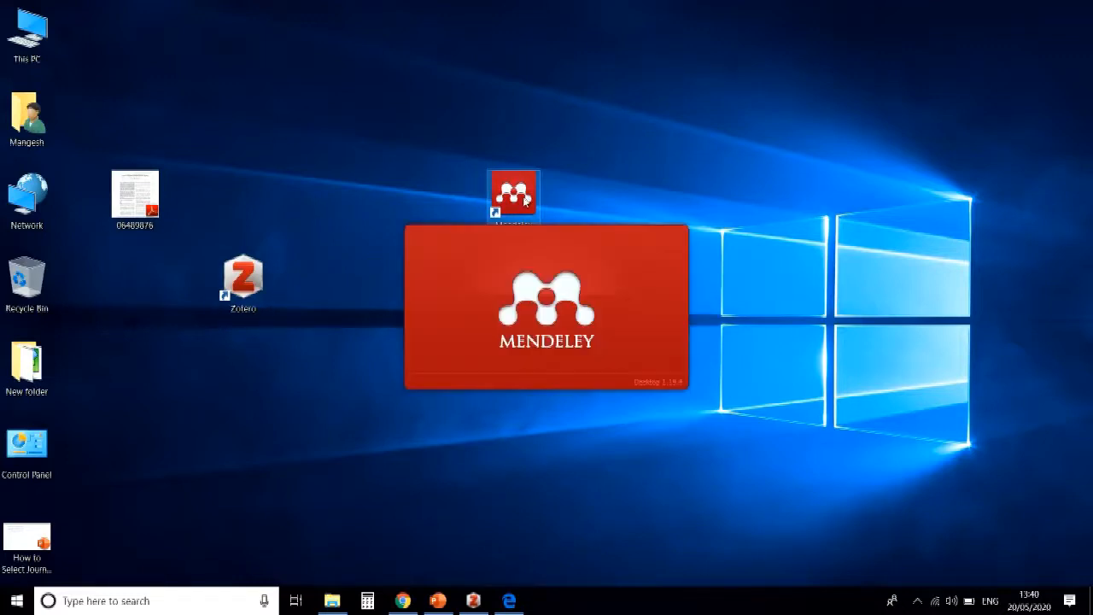
Switch to Chrome, view the Mendeley website's desktop download page, and minimize the browser.
left_click(402, 600)
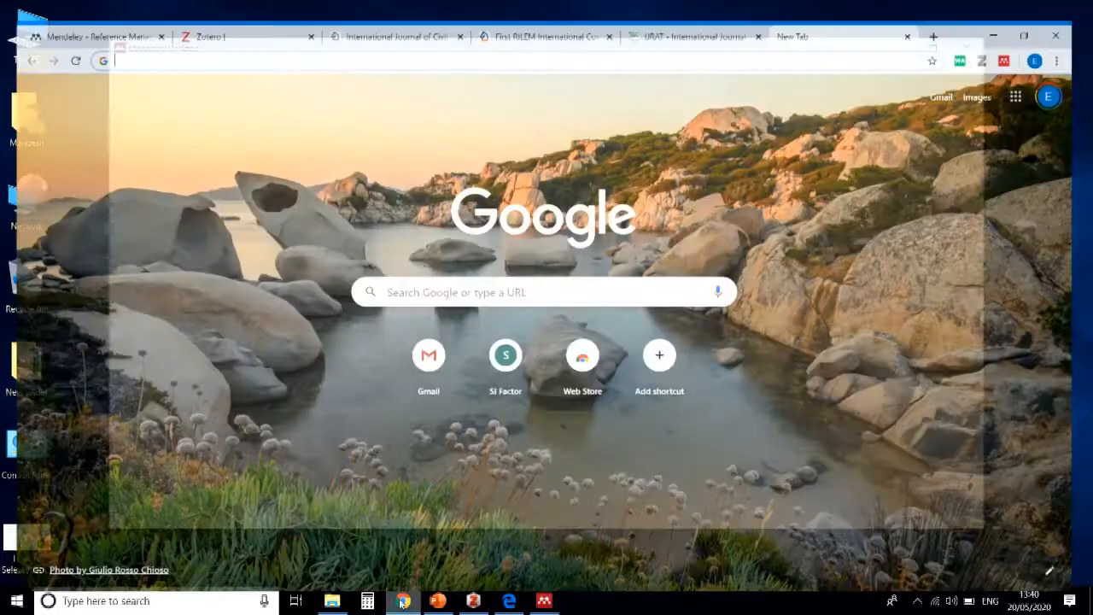
left_click(75, 12)
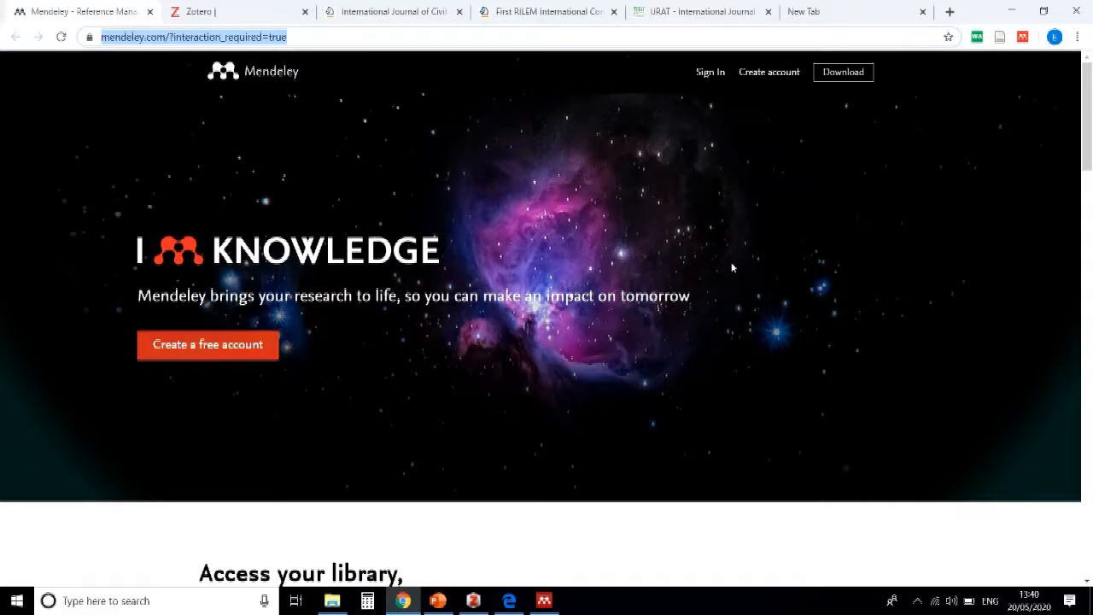
left_click(851, 75)
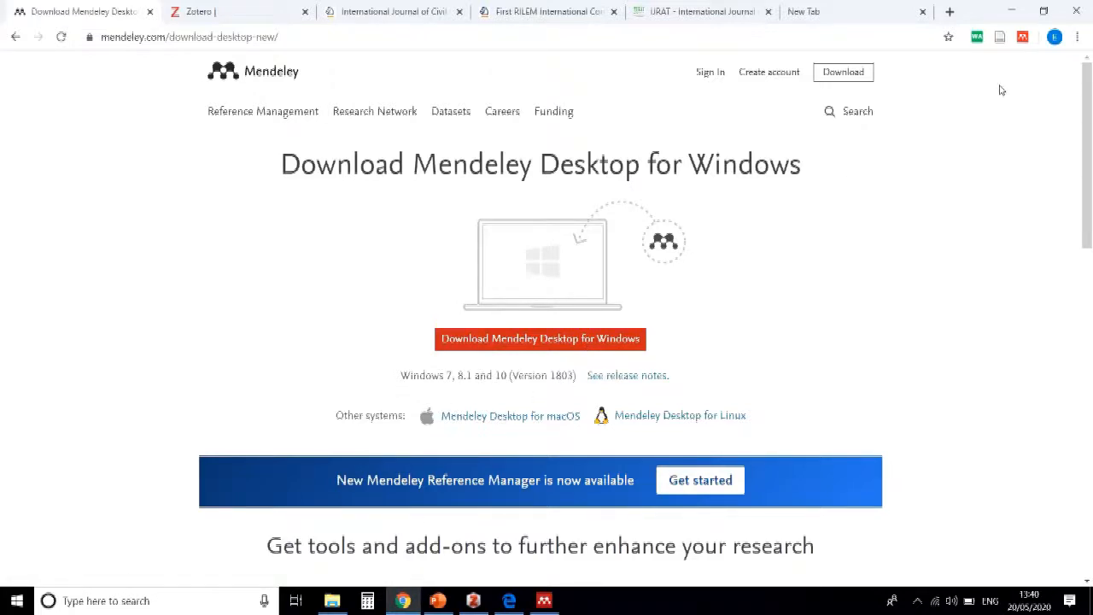
left_click(1012, 12)
Look through the library folders in Mendeley Desktop and open the sample documents folder.
scroll(210, 224, "up", 2)
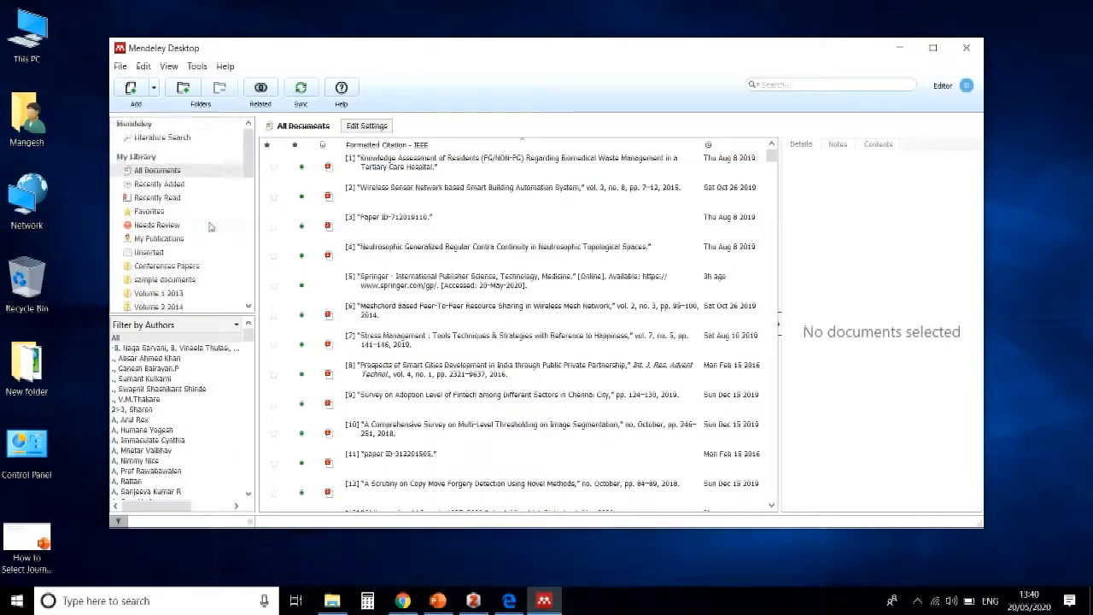
scroll(208, 225, "down", 1)
left_click(189, 246)
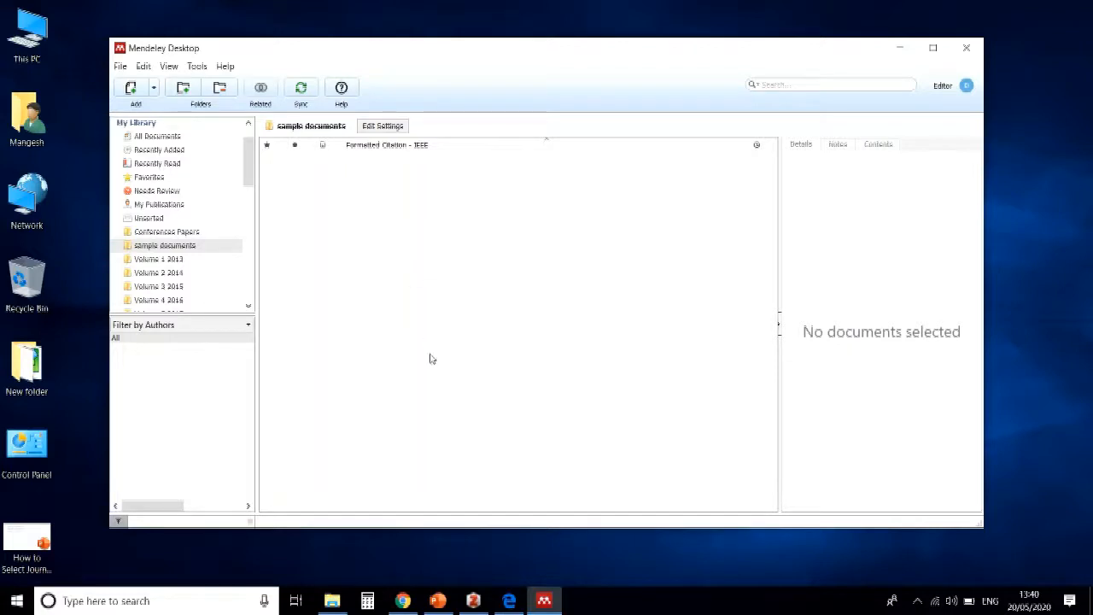
Switch to Chrome, open Mendeley Web Importer on the IJRAT Volume-8 Issue-1 page, and review the detected references.
left_click(403, 601)
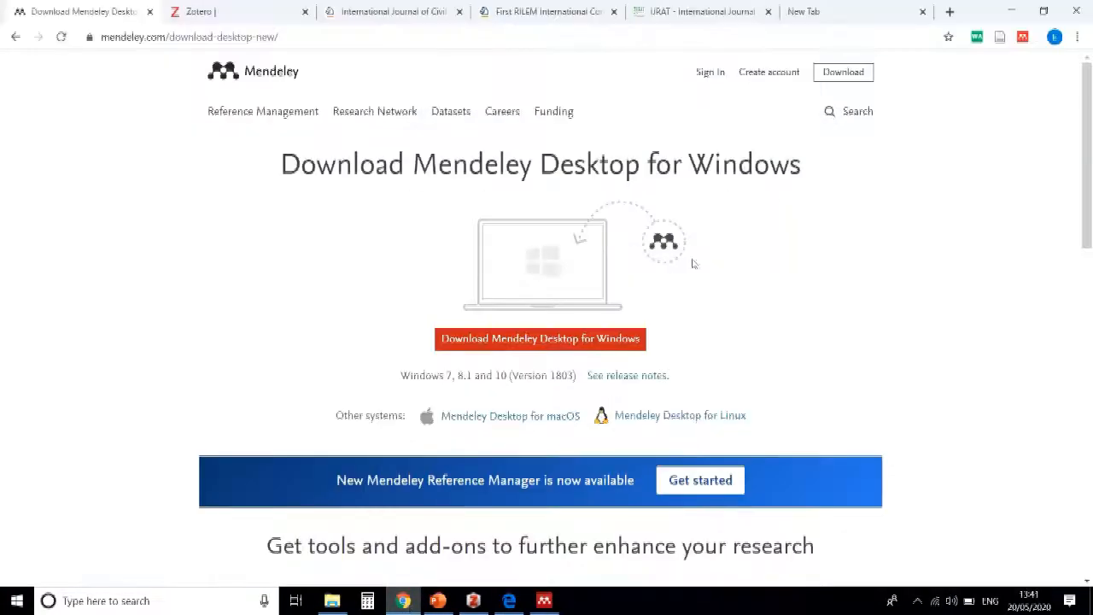
left_click(843, 9)
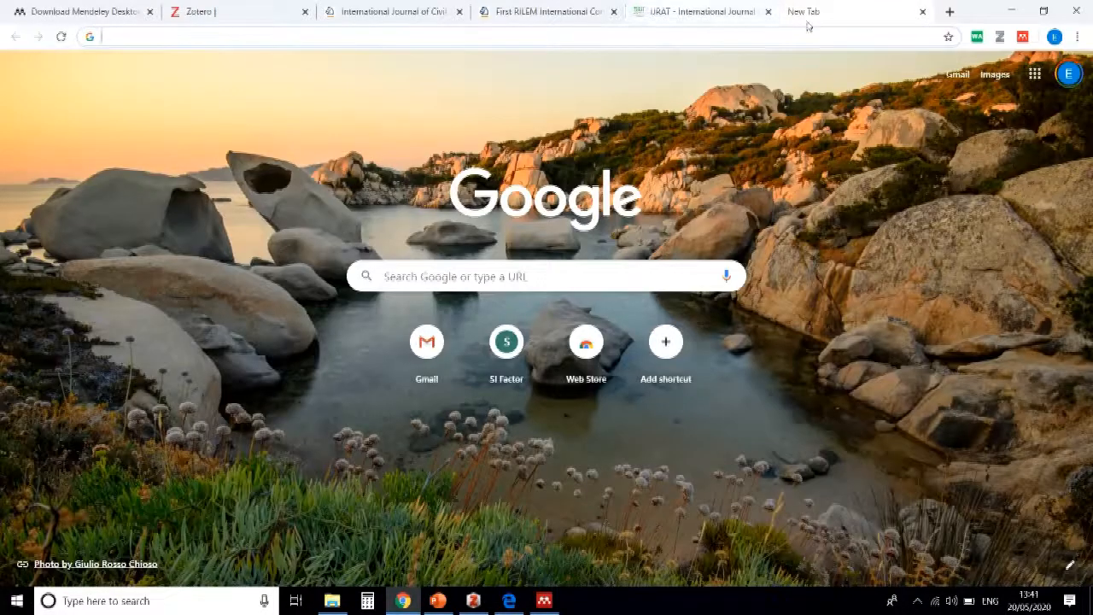
left_click(708, 11)
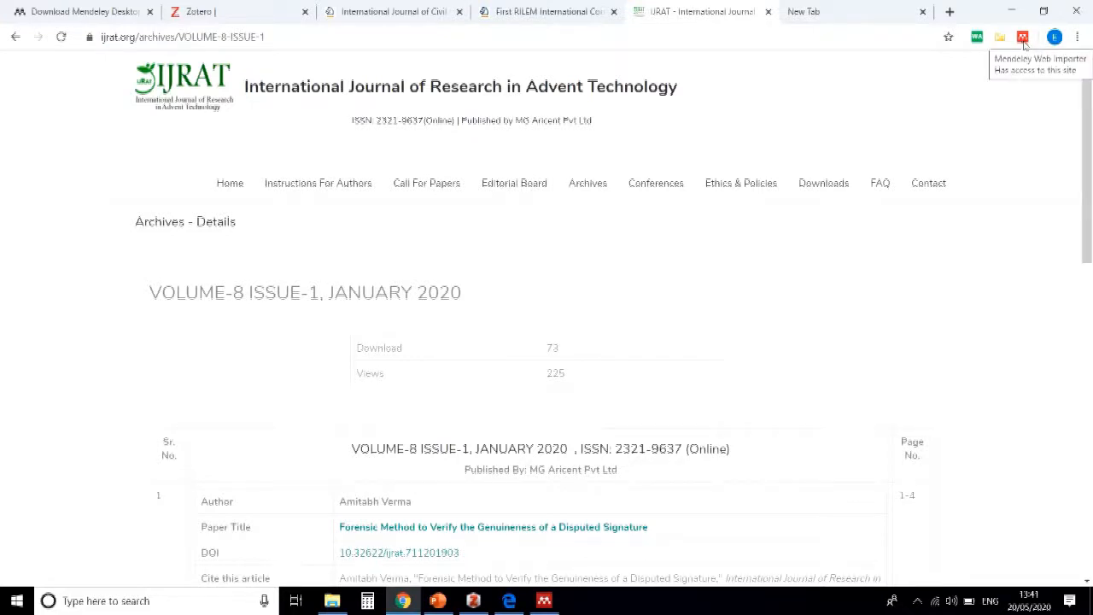
left_click(1022, 38)
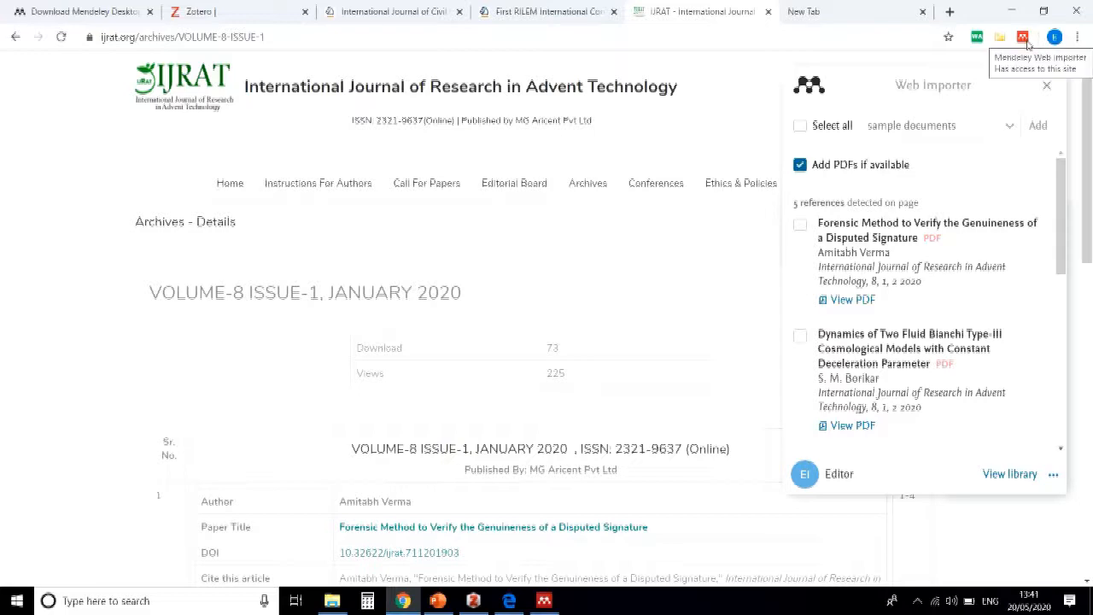
scroll(910, 328, "down", 6)
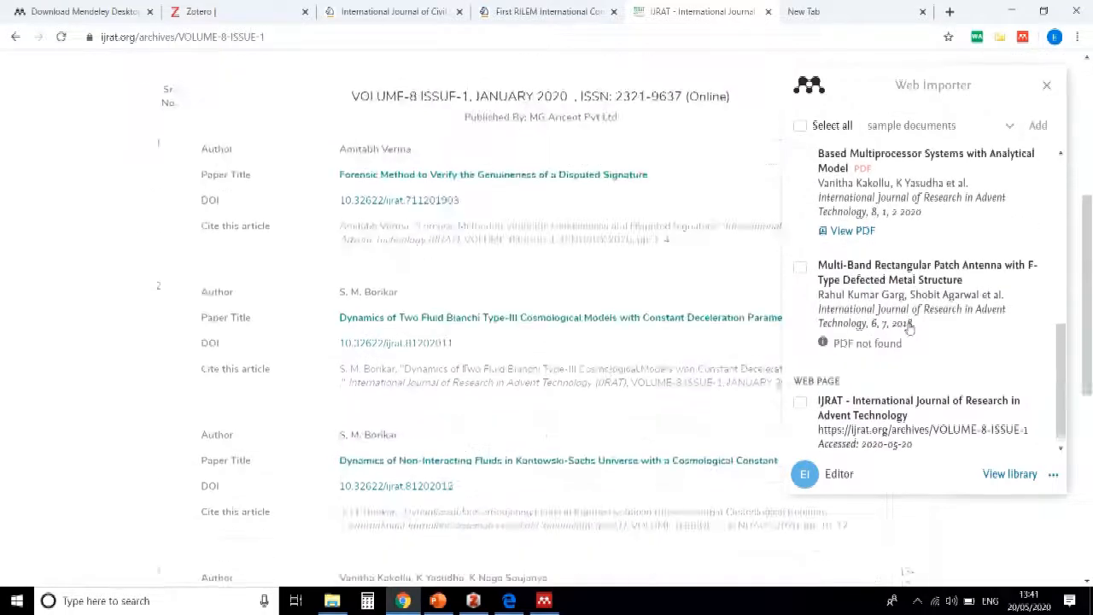
scroll(911, 333, "down", 8)
scroll(910, 308, "up", 9)
Add the Forensic Method and Two Fluid Bianchi Type-III references to the sample documents collection, including their available PDFs.
left_click(800, 226)
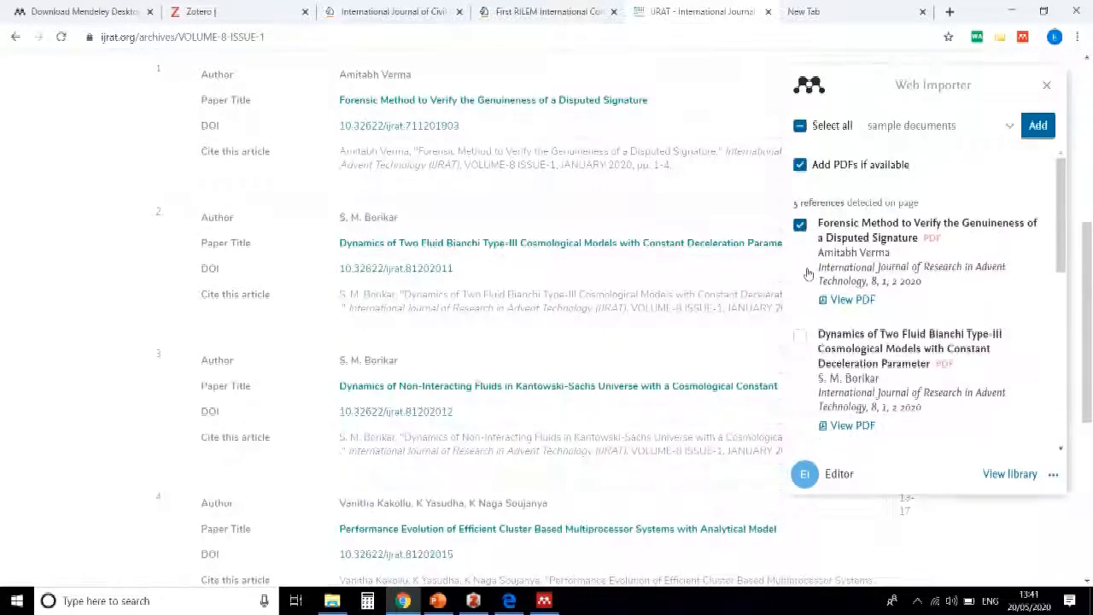
left_click(800, 335)
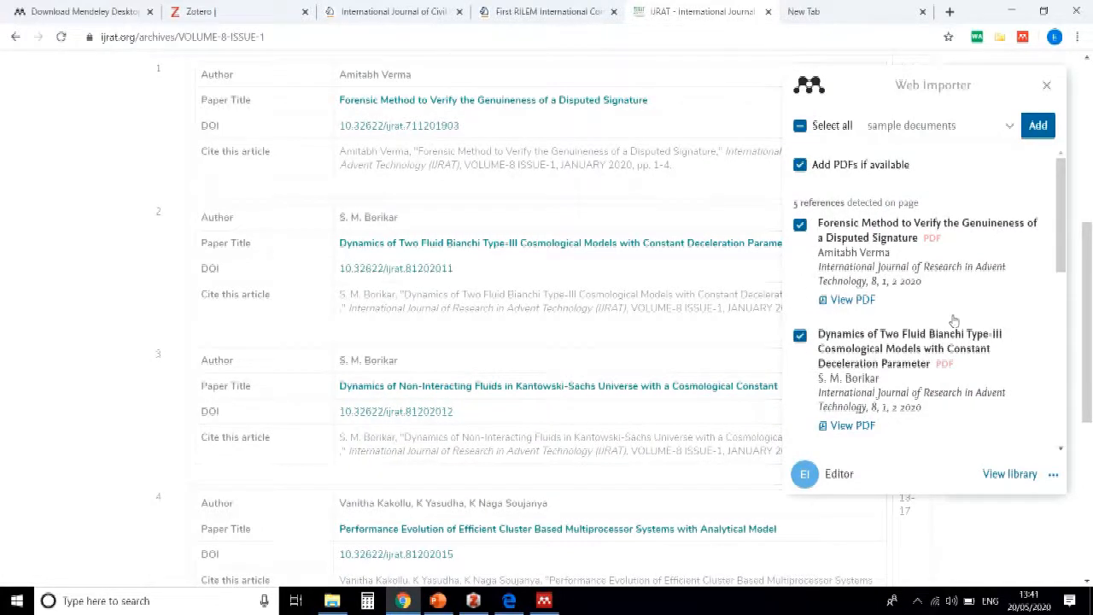
scroll(940, 299, "down", 2)
scroll(928, 285, "up", 3)
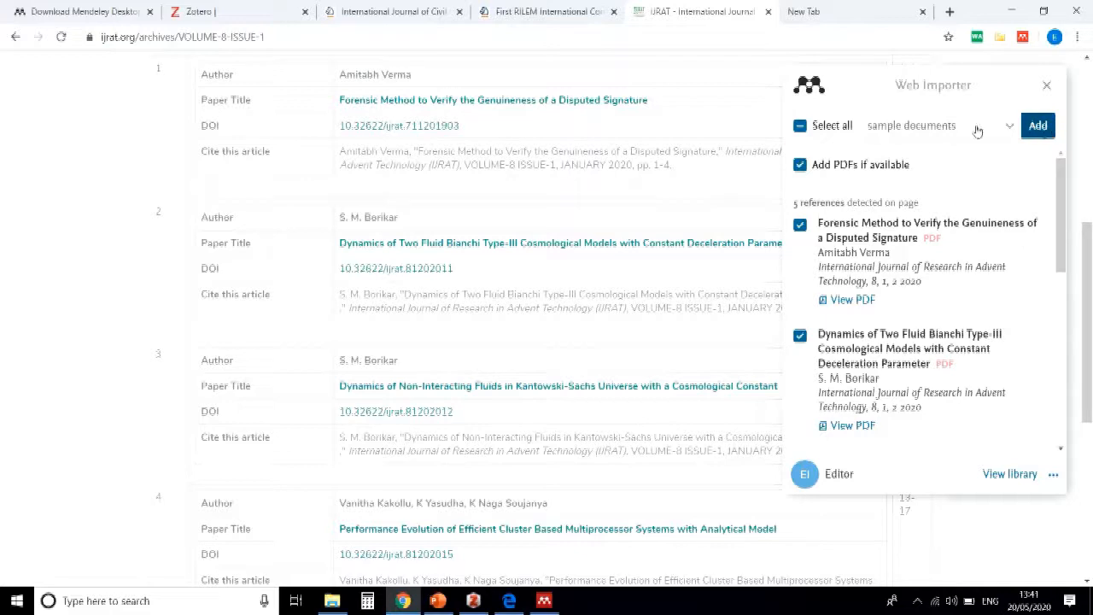
left_click(951, 136)
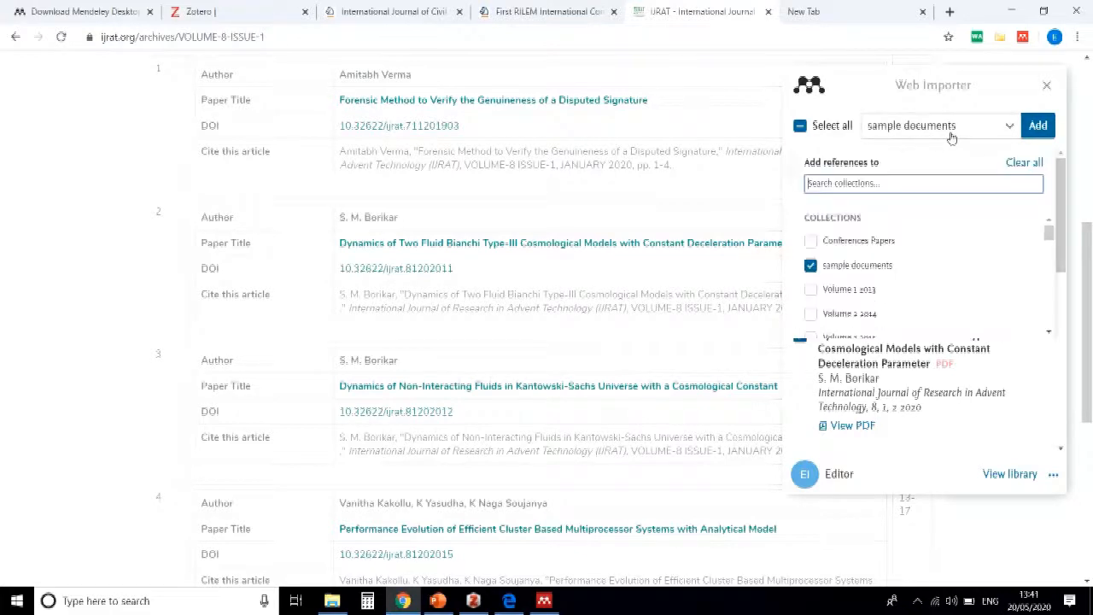
left_click(870, 266)
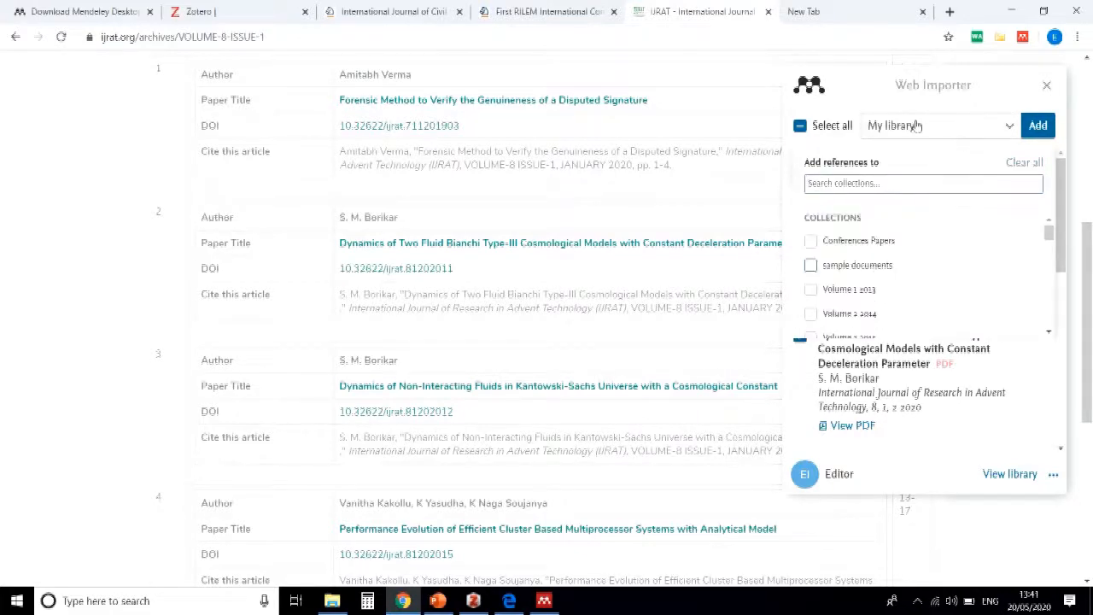
left_click(846, 264)
left_click(1035, 128)
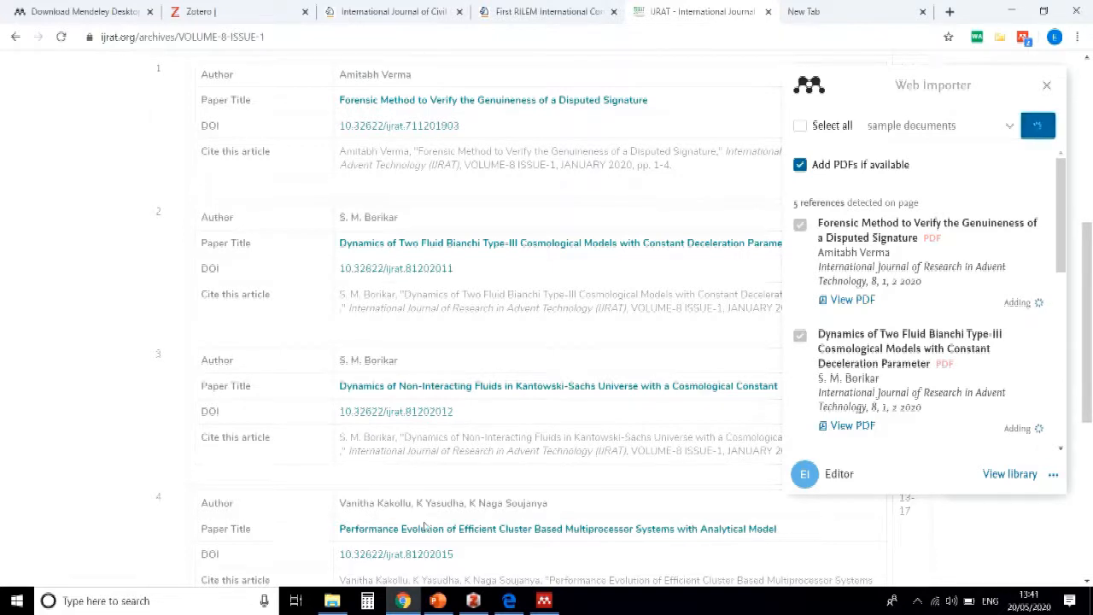
Switch to Mendeley Desktop and check the Conferences Papers and sample documents folders for the imported references.
left_click(543, 599)
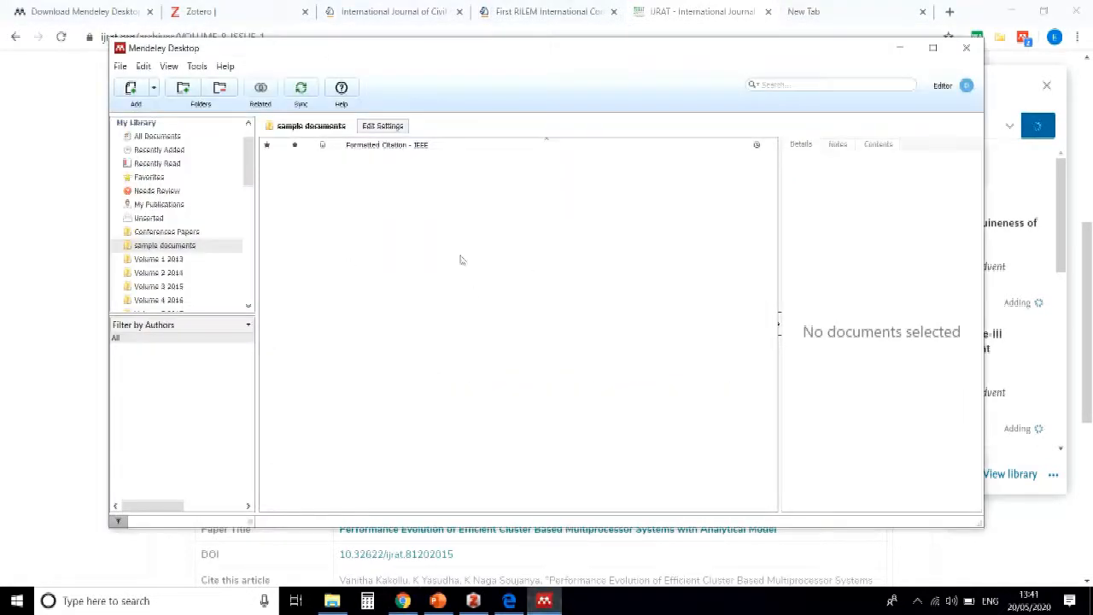
left_click(191, 249)
left_click(438, 237)
left_click(167, 233)
left_click(170, 246)
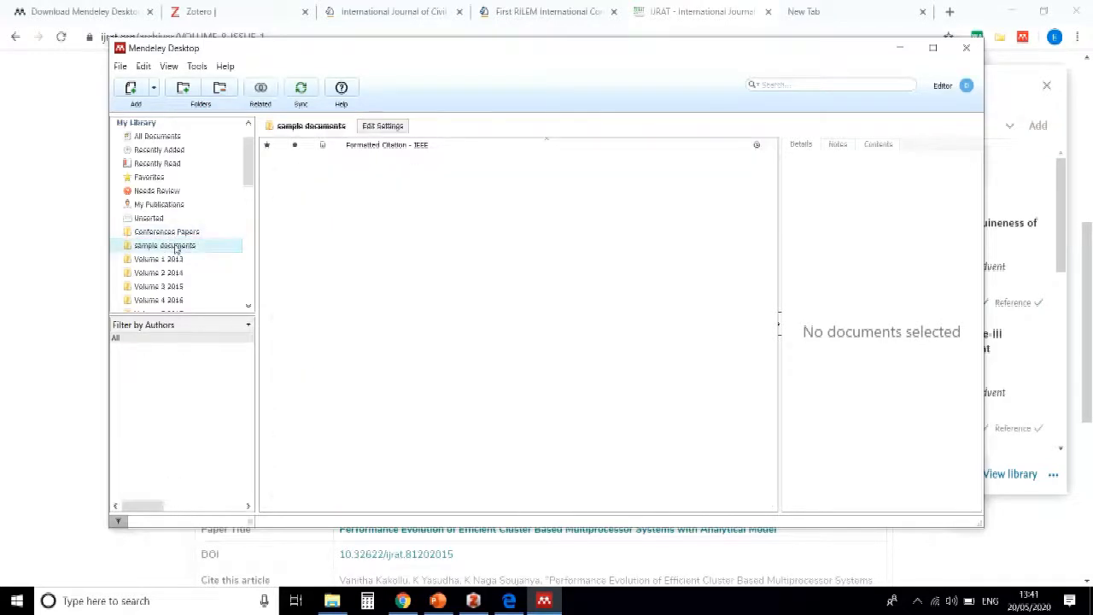
Return to Chrome, open the Mendeley web library from Web Importer, and view its sample documents folder.
left_click(972, 12)
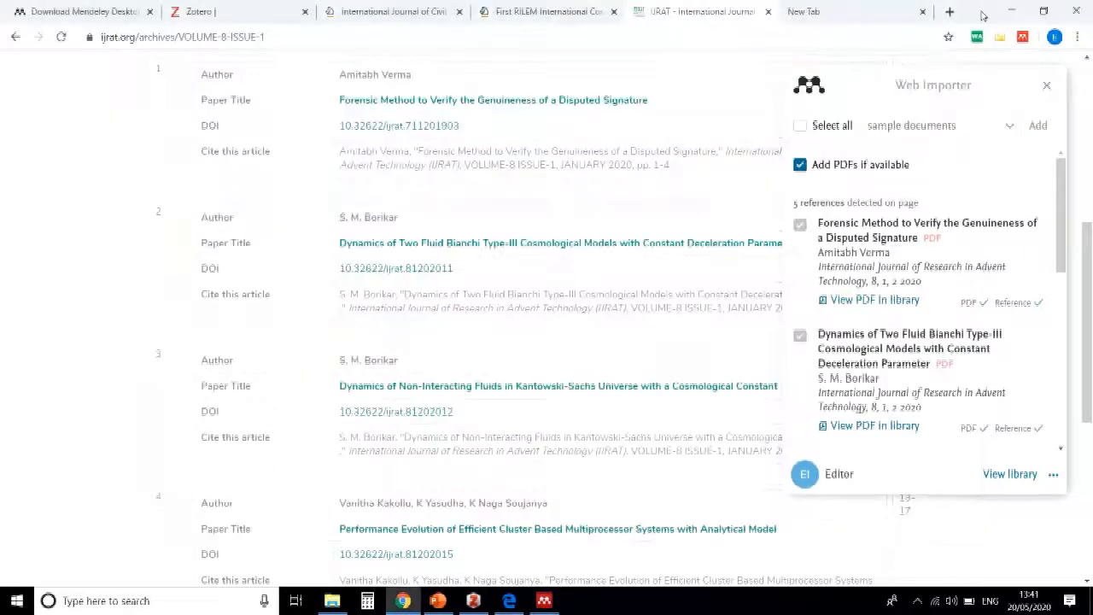
left_click(1008, 475)
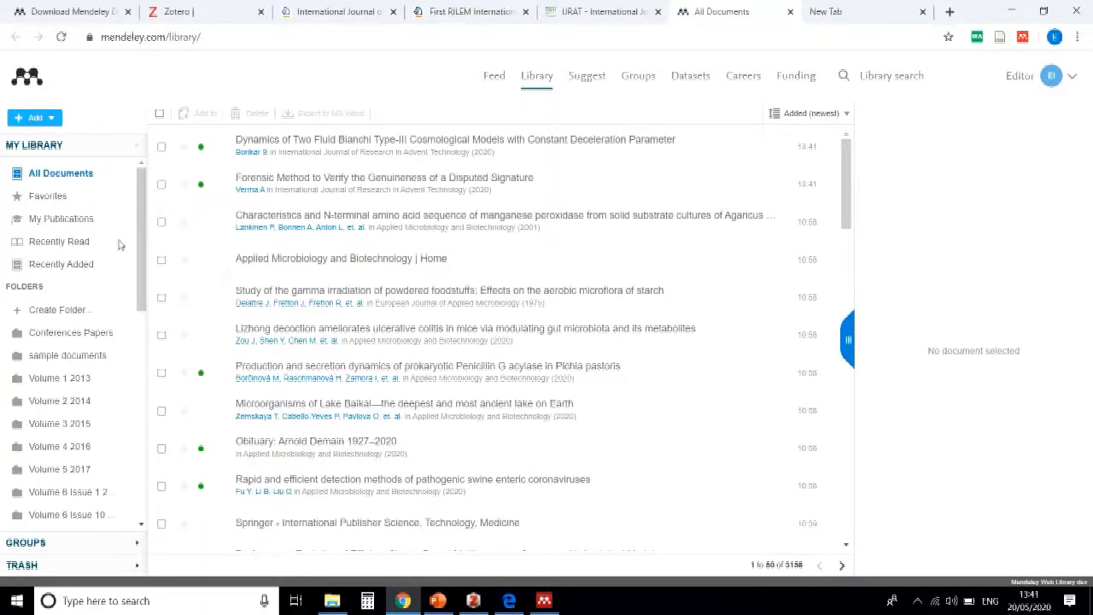
left_click(81, 357)
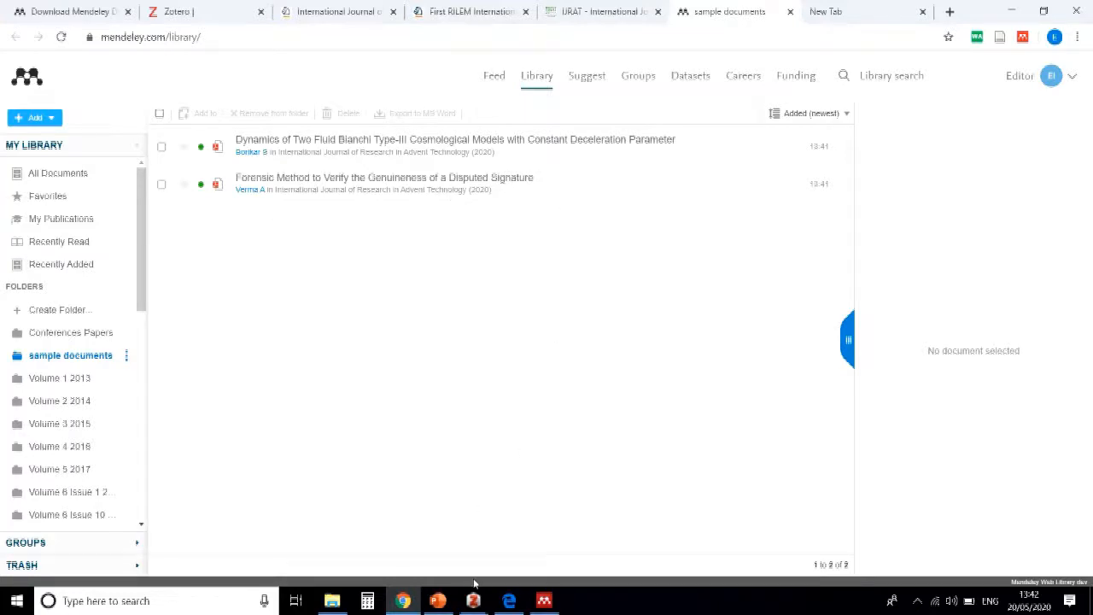
Switch to Mendeley Desktop, open the sample documents folder, and sync the library with the online account.
left_click(544, 600)
left_click(170, 232)
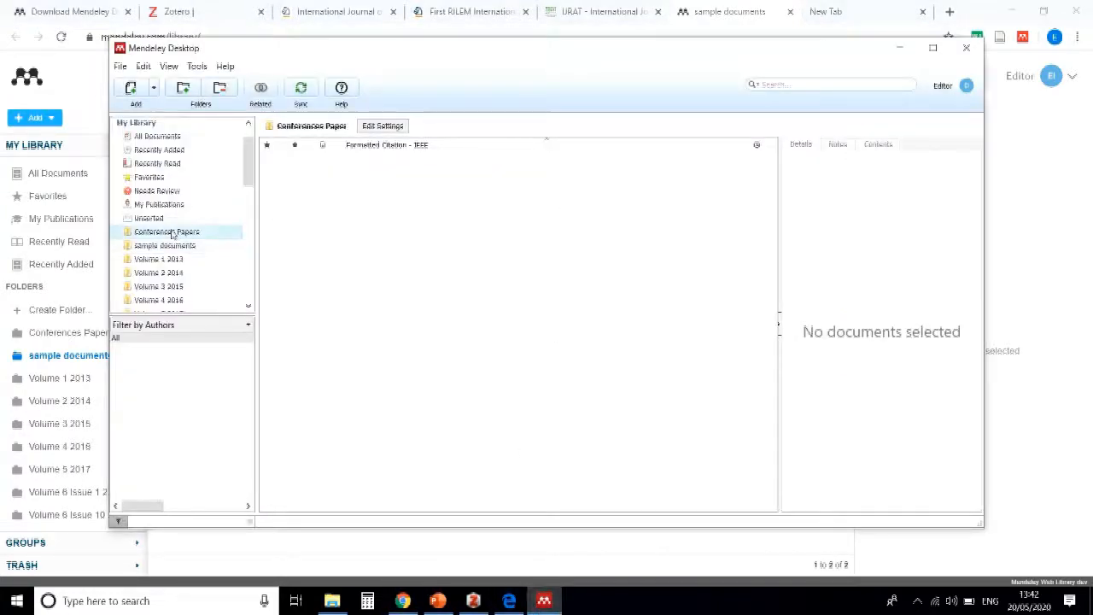
left_click(167, 245)
right_click(353, 207)
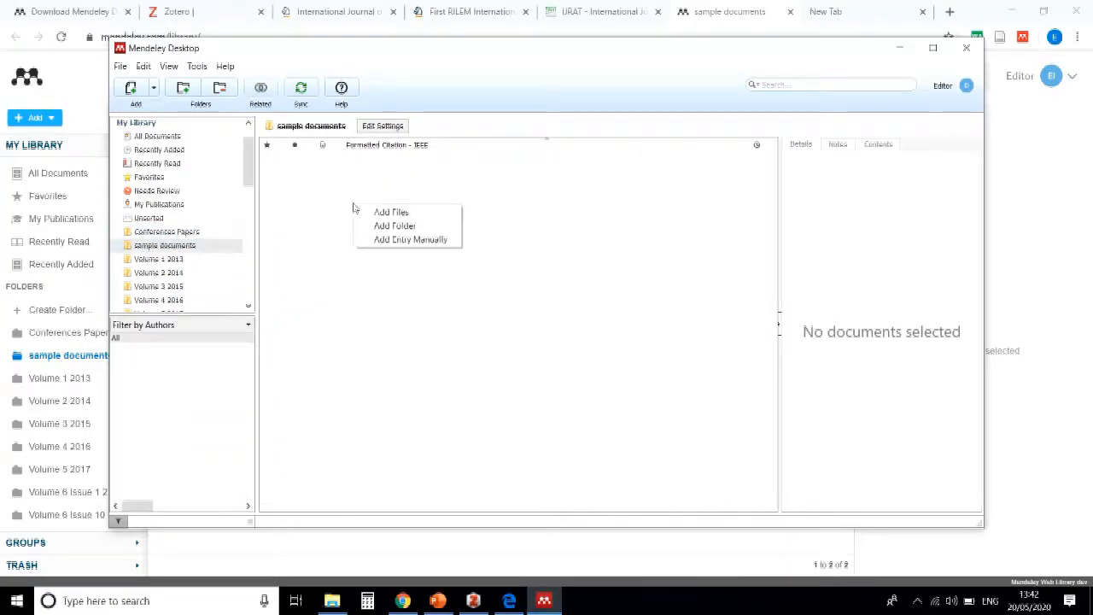
left_click(325, 287)
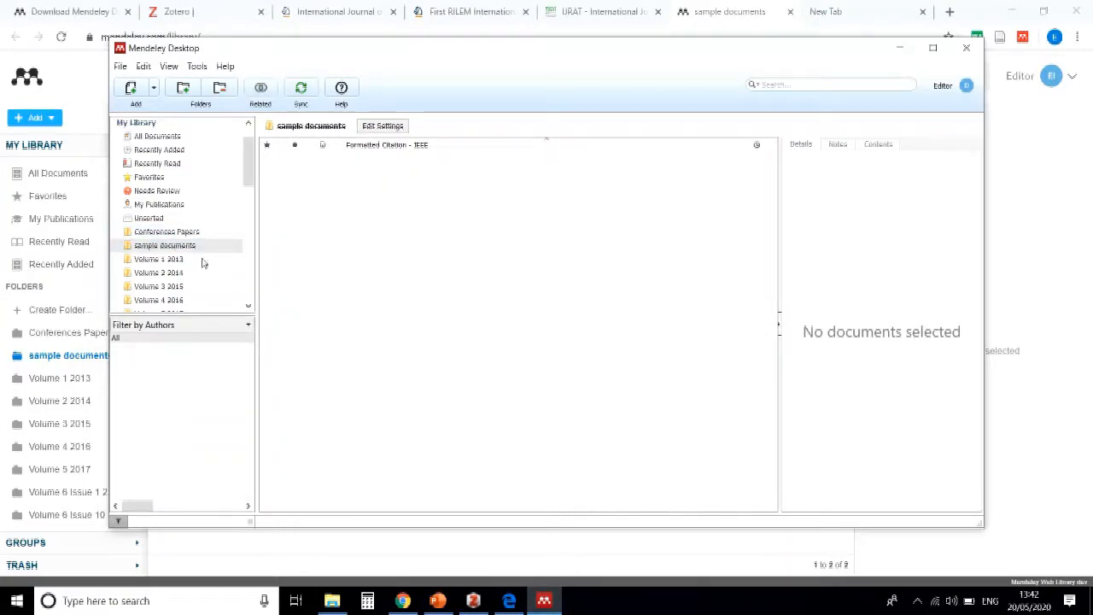
left_click(228, 259)
left_click(183, 247)
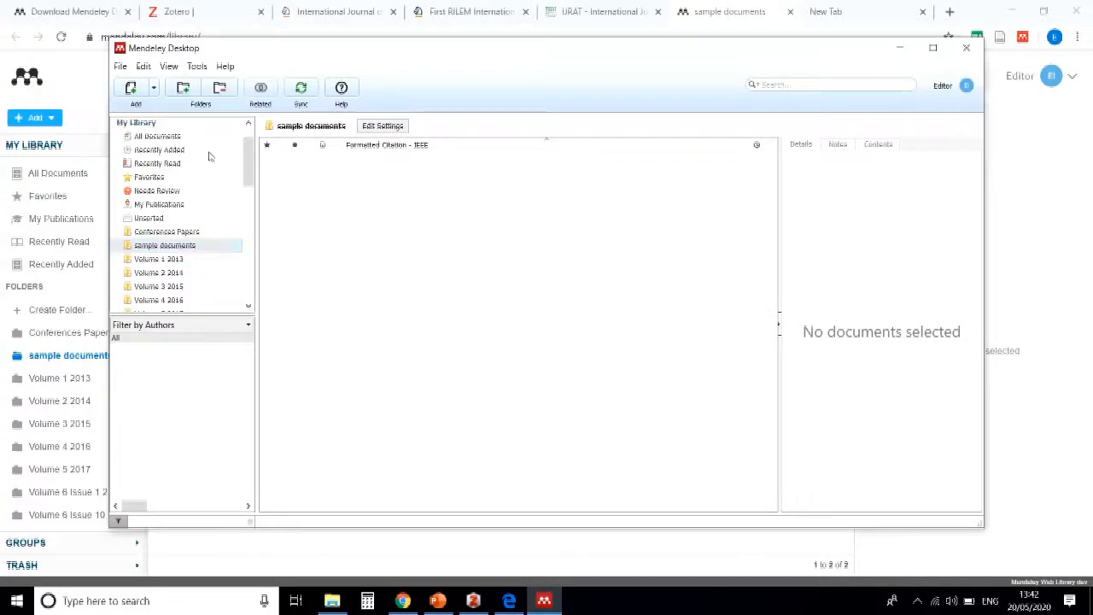
left_click(300, 97)
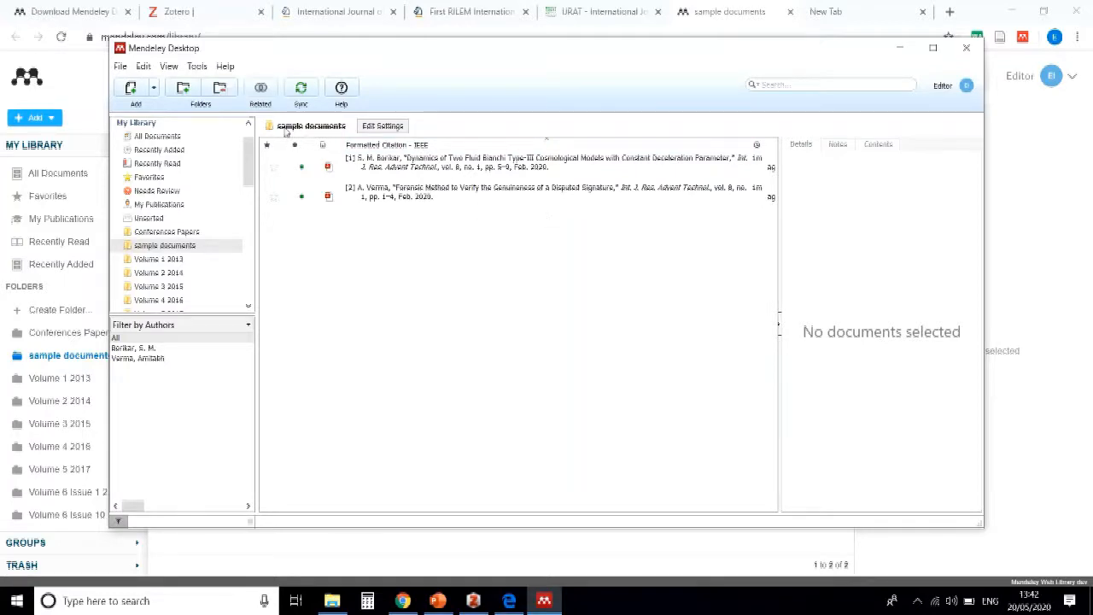
Set the library's citation style to American Psychological Association 6th edition.
left_click(170, 67)
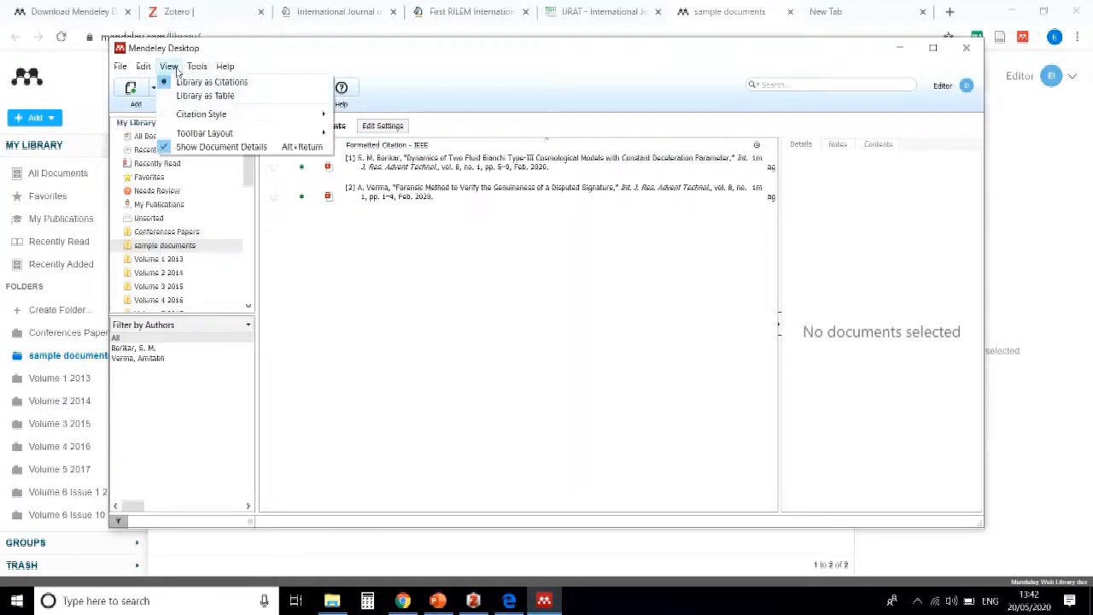
mouse_move(242, 117)
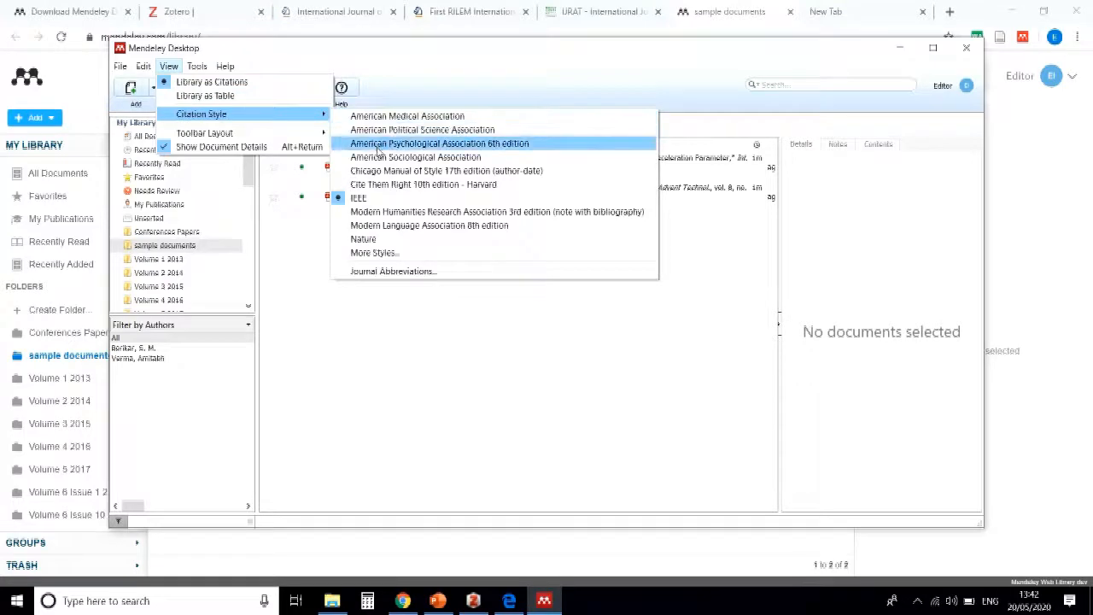
left_click(417, 143)
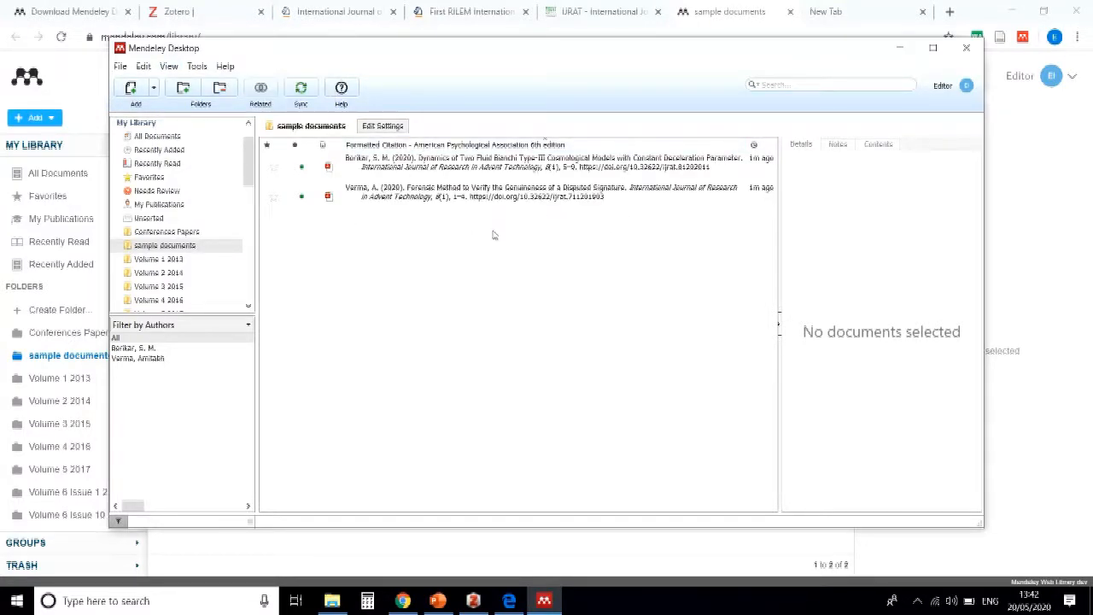
Review the document details of the Two Fluid Bianchi Type-III reference, from its title to its publisher.
left_click(417, 166)
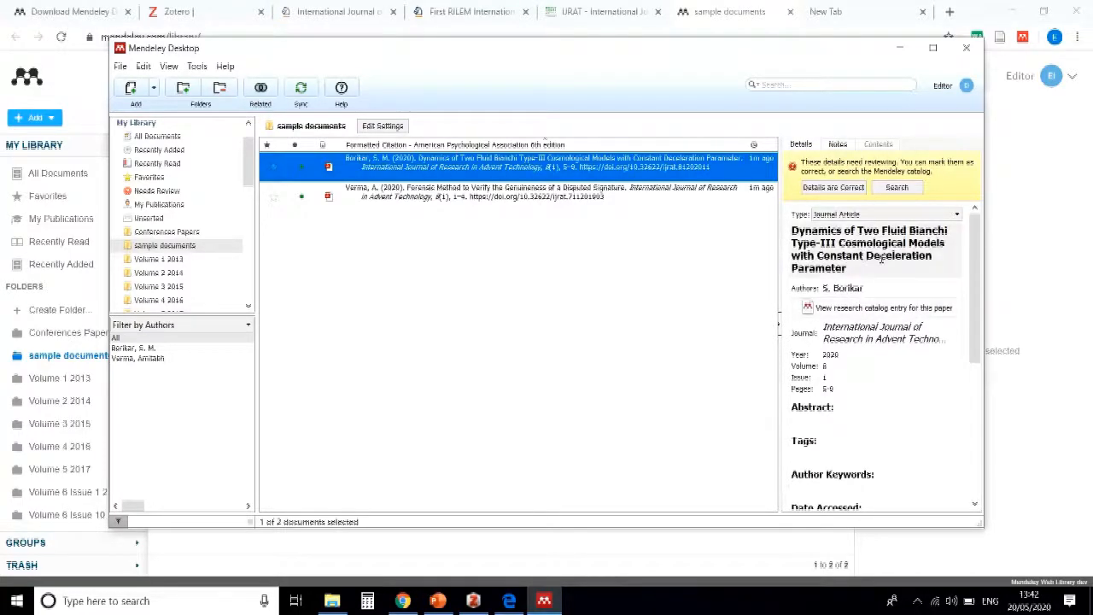
scroll(863, 242, "down", 2)
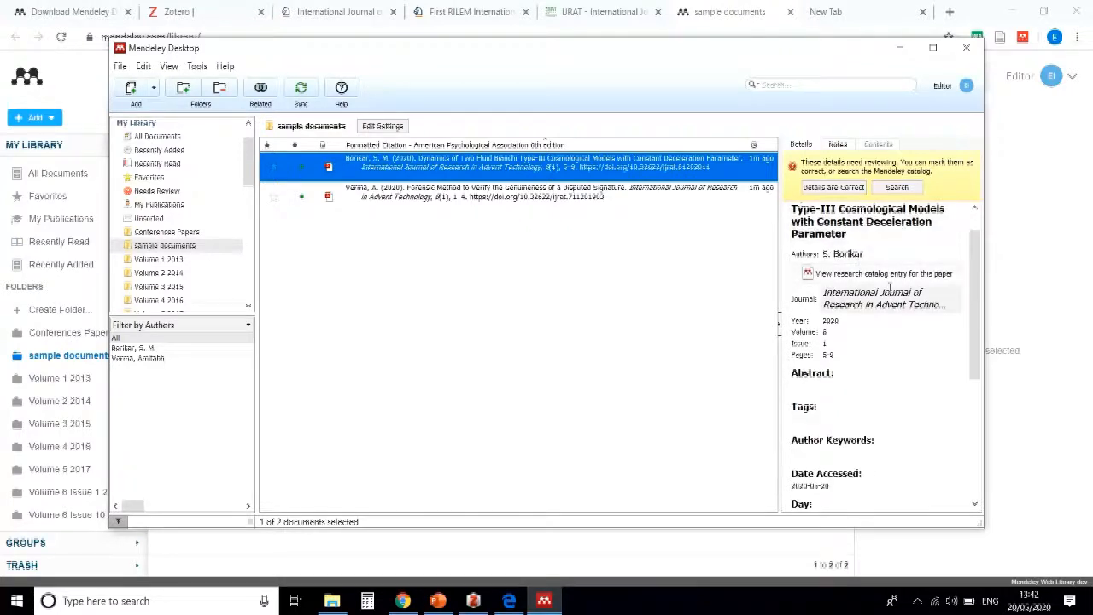
scroll(895, 303, "down", 6)
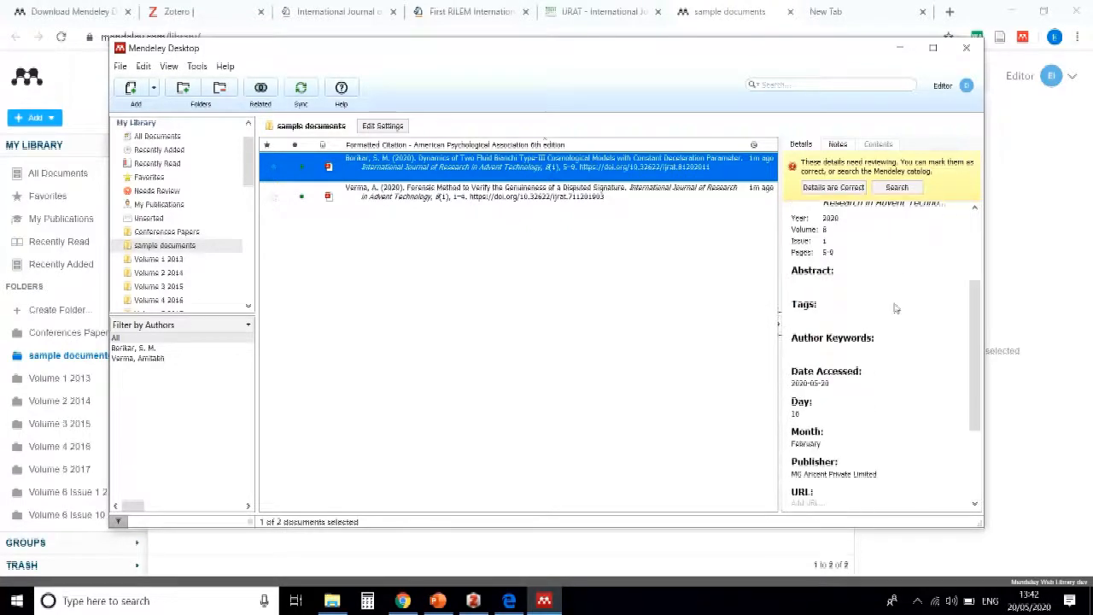
Open the PDF of the Forensic Method to Verify the Genuineness of a Disputed Signature reference.
left_click(494, 198)
double_click(494, 198)
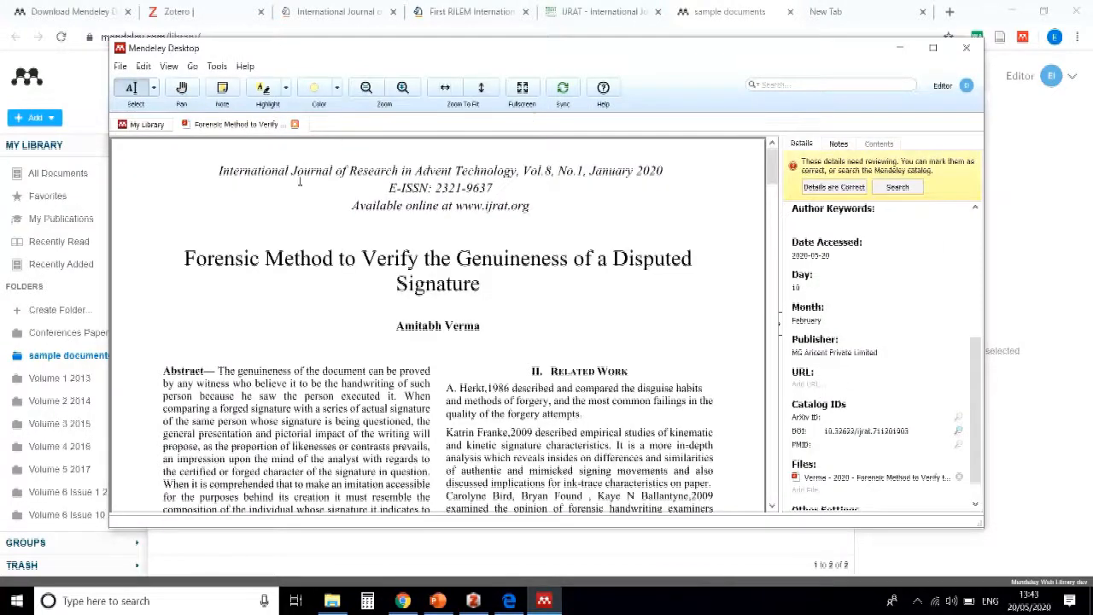
scroll(243, 213, "down", 1)
scroll(230, 170, "up", 1)
Add a short sticky note to the PDF's first page, just below the end of the paper's title.
left_click(222, 88)
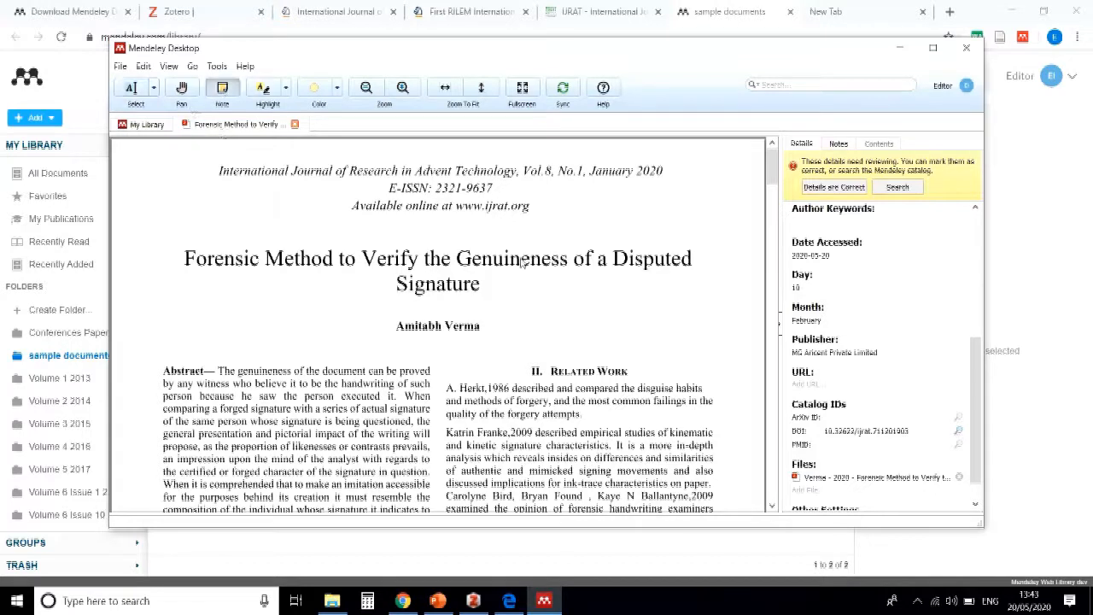
left_click(599, 309)
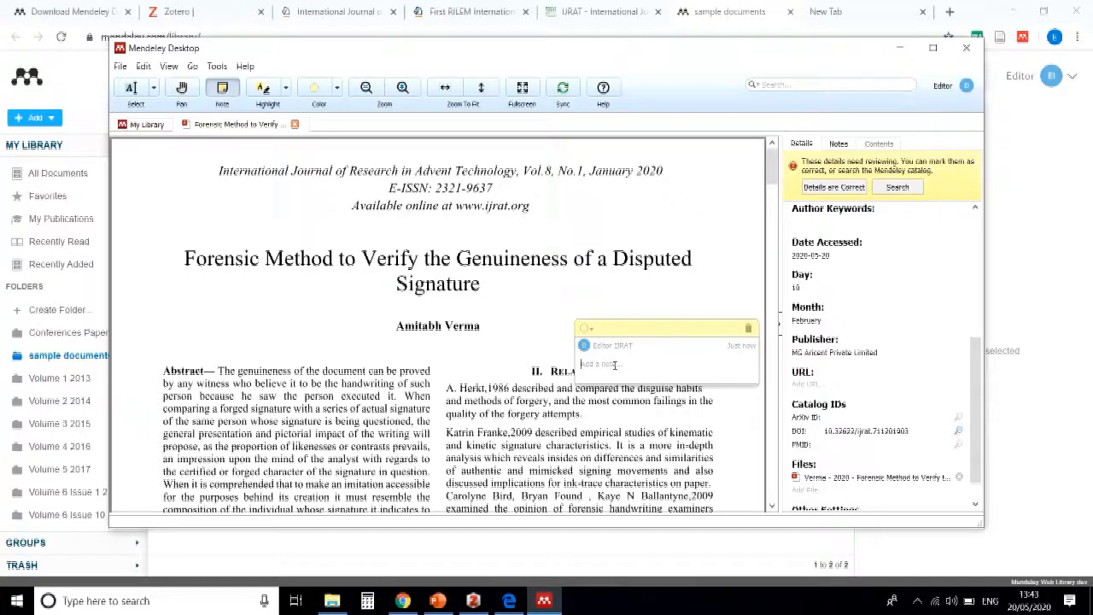
type("m")
type("tes")
left_click(413, 188)
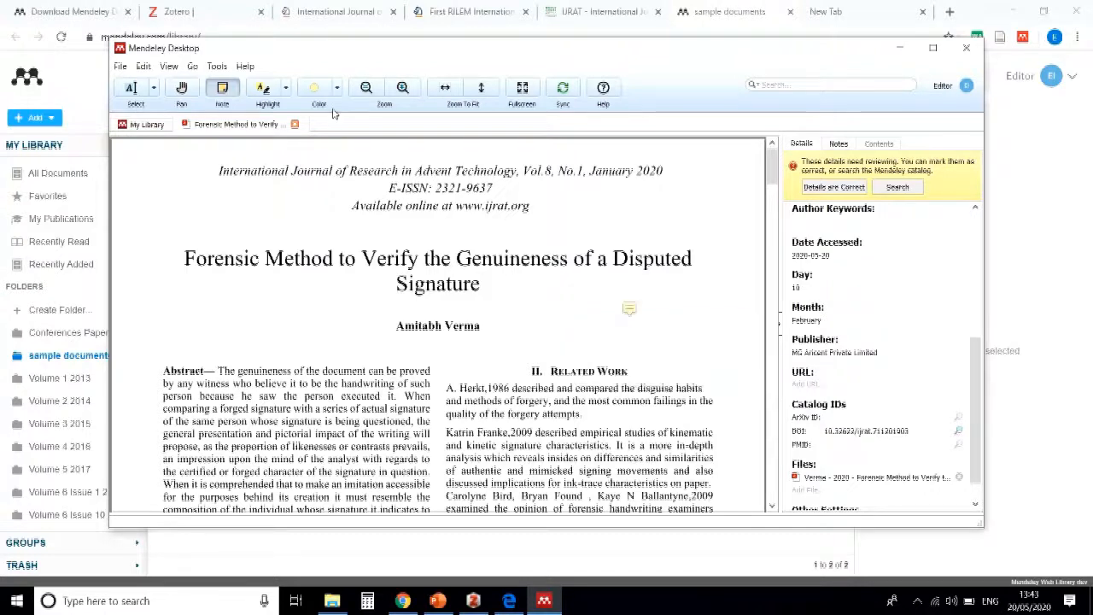
Highlight the first line of the paper's title in yellow and look through the first page.
left_click(262, 87)
left_click_drag(183, 254, 489, 292)
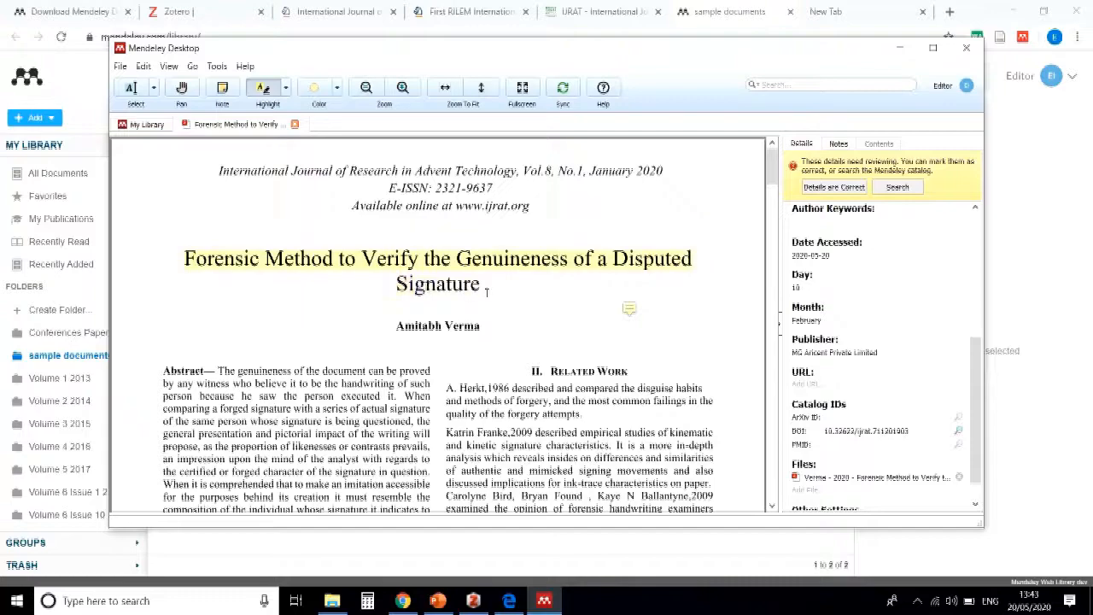
scroll(612, 342, "down", 3)
scroll(354, 275, "down", 1)
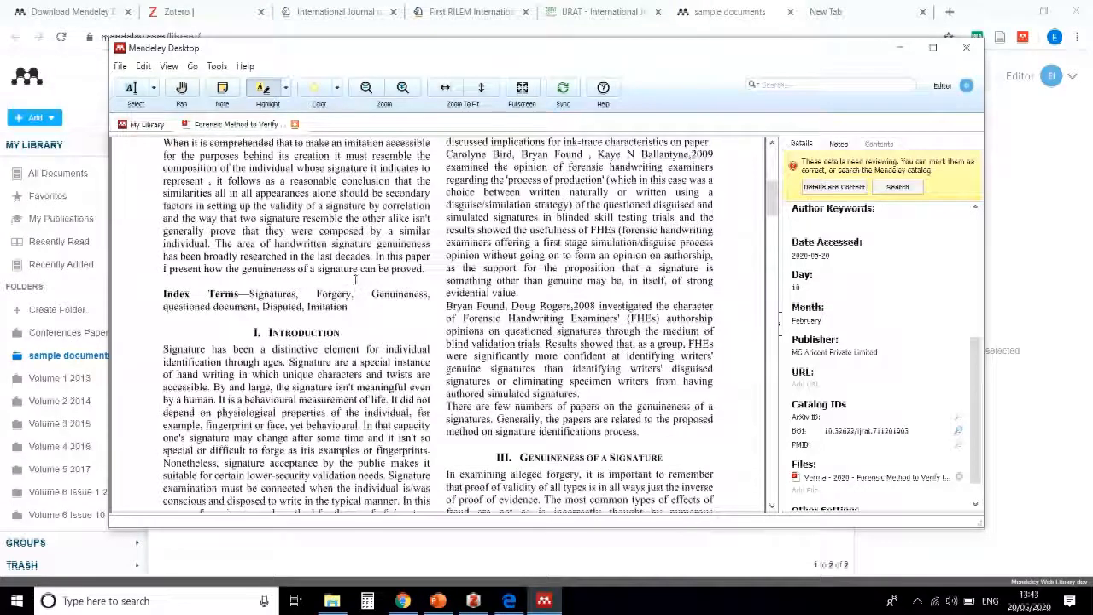
scroll(353, 275, "up", 3)
scroll(353, 280, "up", 2)
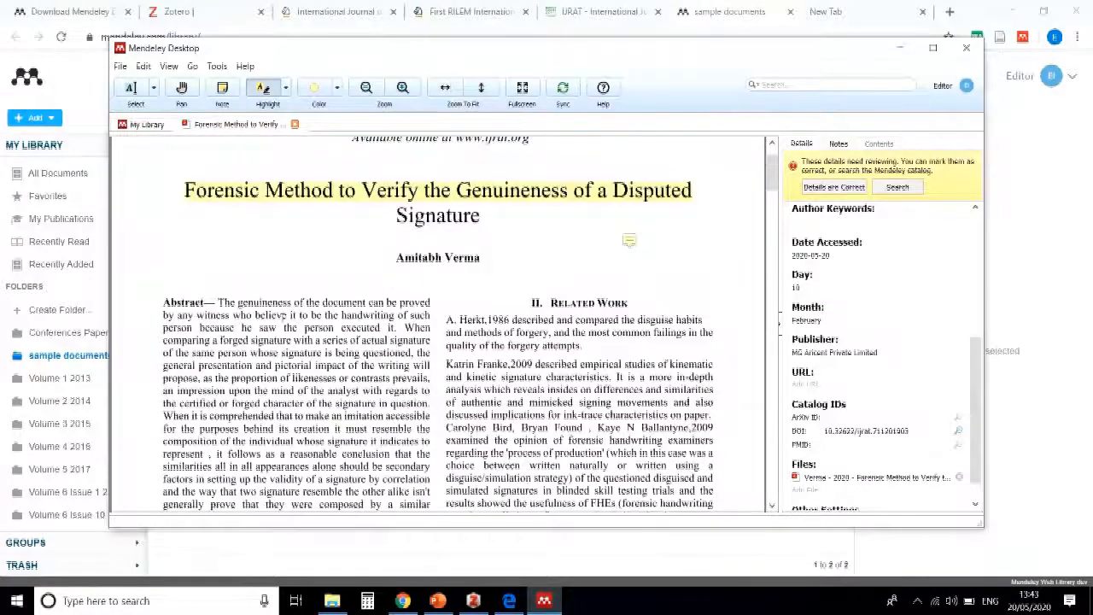
Close the Forensic Method PDF and reopen it from the library to check that its highlight and note are kept.
left_click(294, 124)
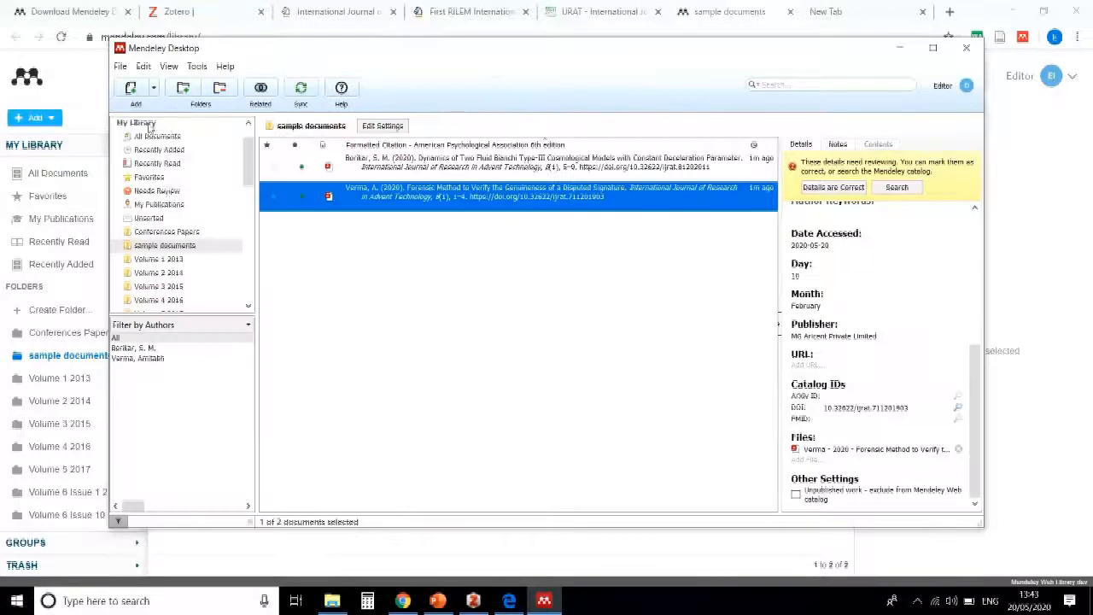
double_click(437, 197)
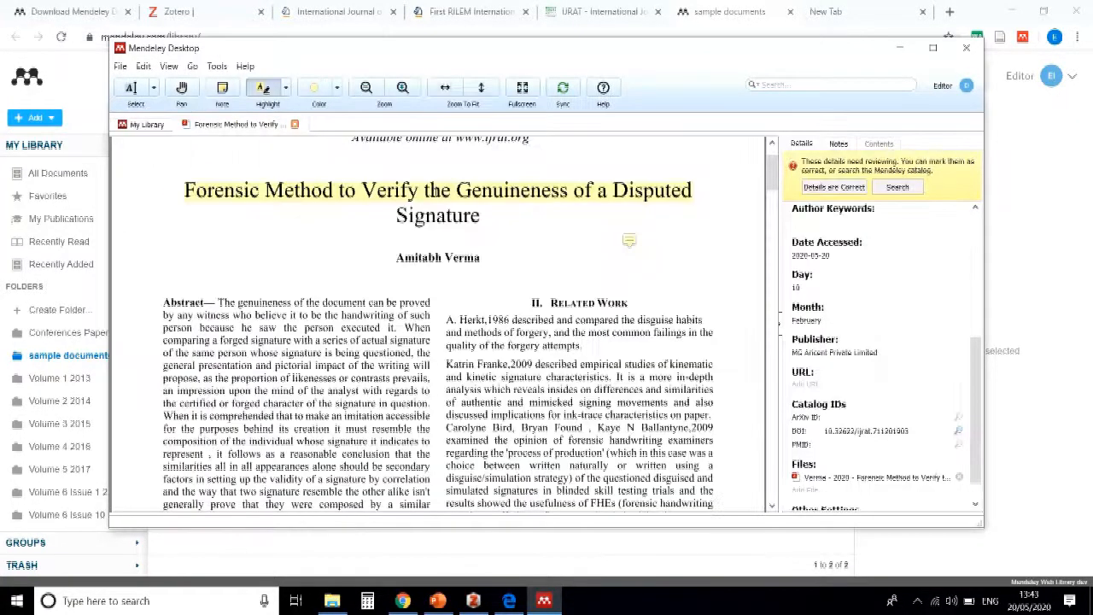
scroll(504, 193, "up", 1)
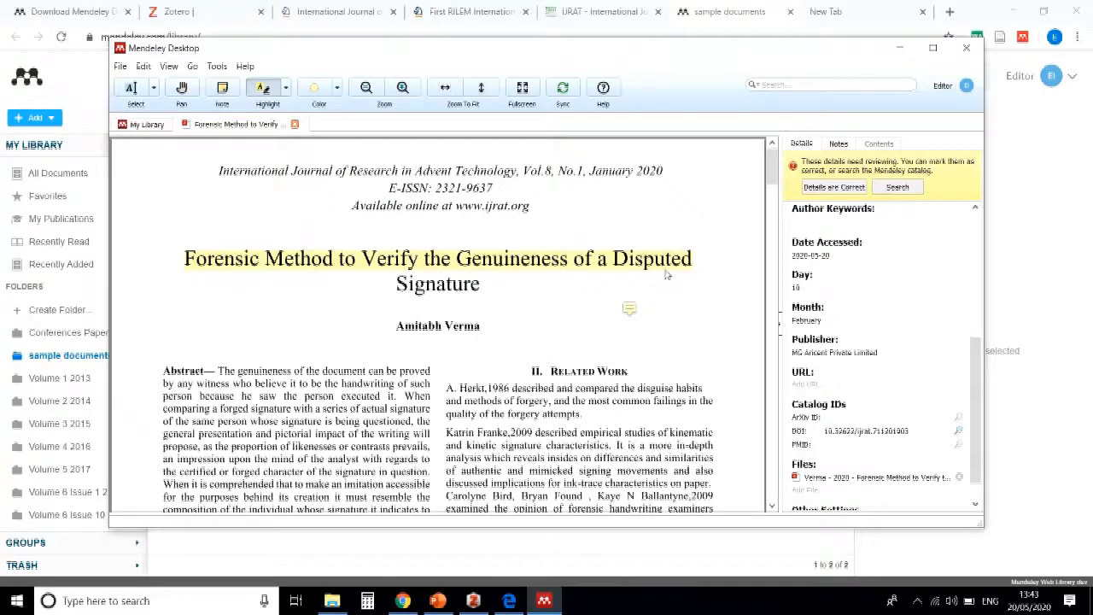
Minimize Chrome and Mendeley Desktop to return to the Windows desktop.
left_click(824, 11)
left_click(1011, 11)
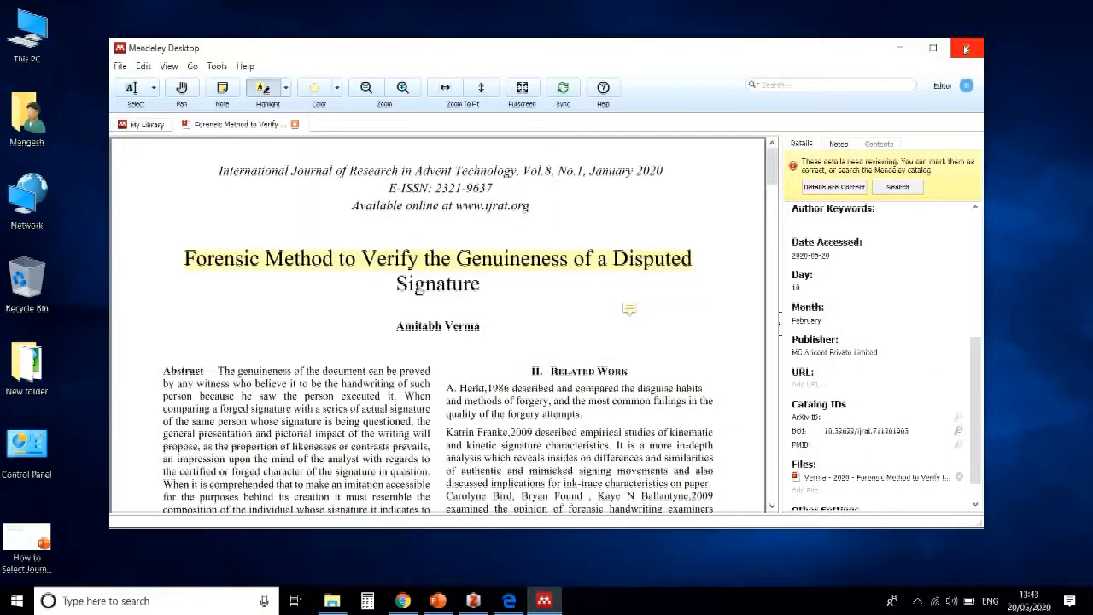
left_click(899, 49)
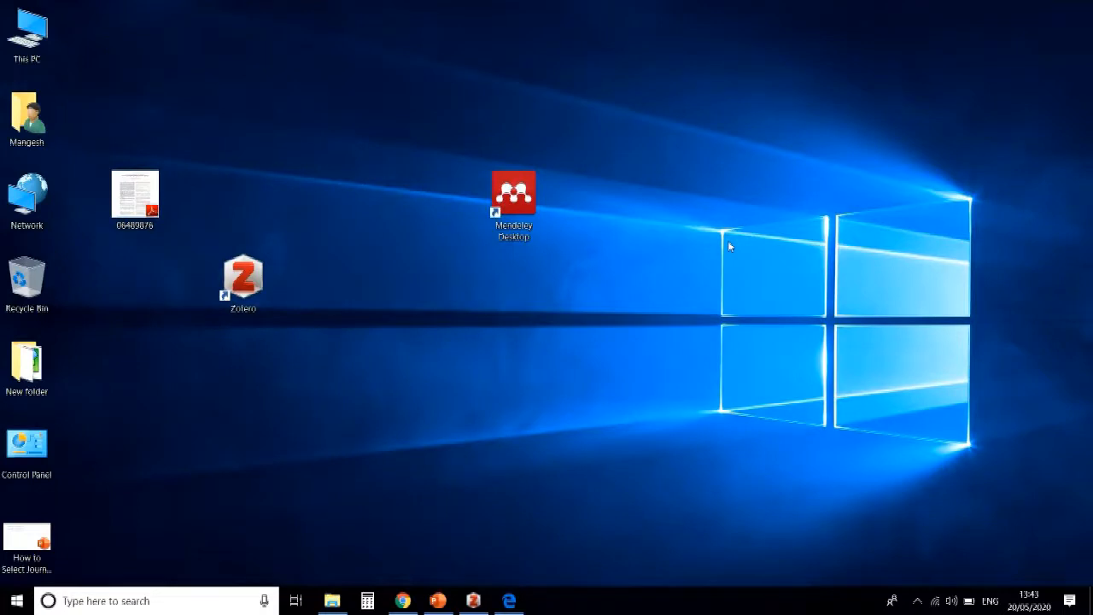